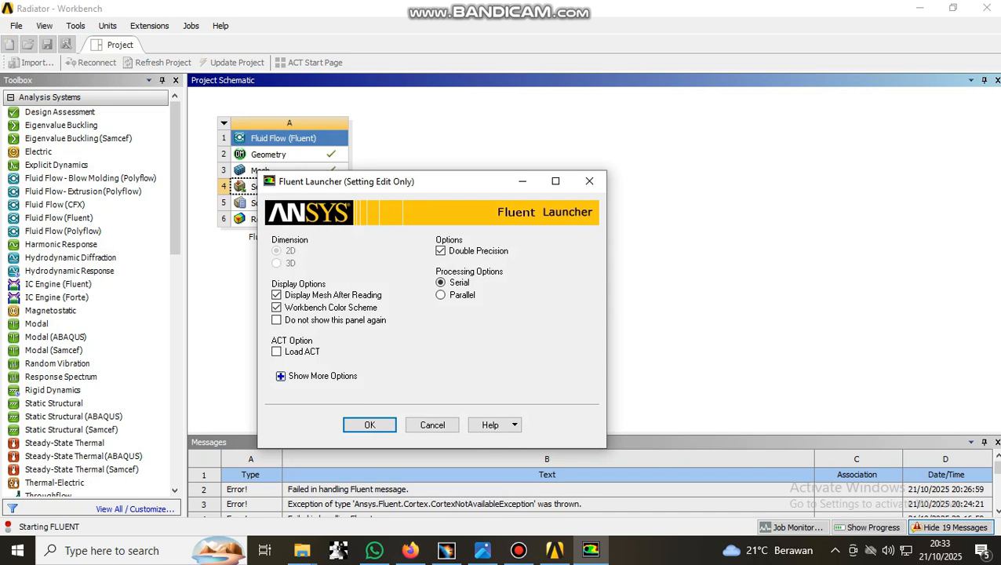
Start Fluent from the Setup cell with double precision and serial processing, dismissing the launch error and retrying.
key(Return)
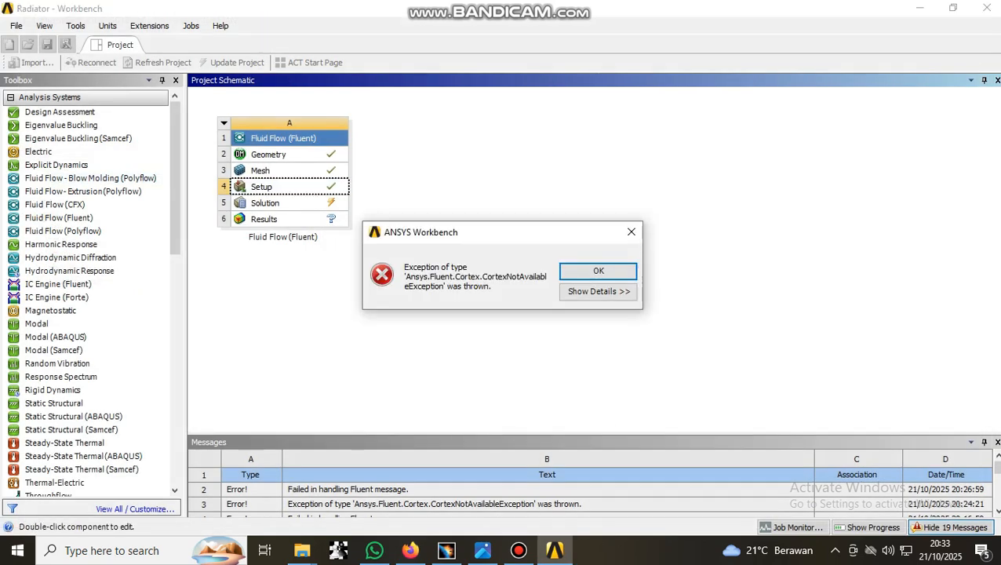
click(599, 271)
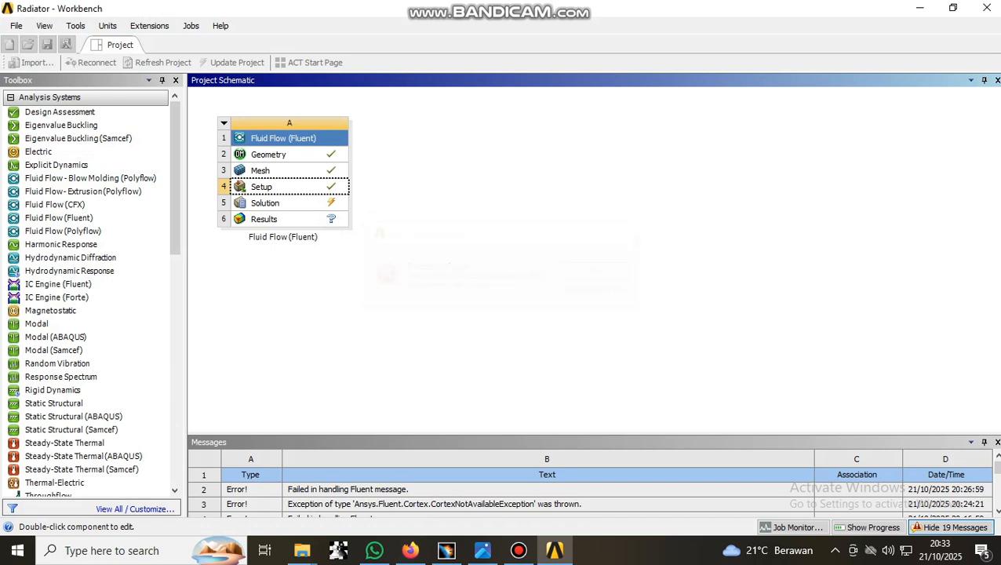
double_click(262, 187)
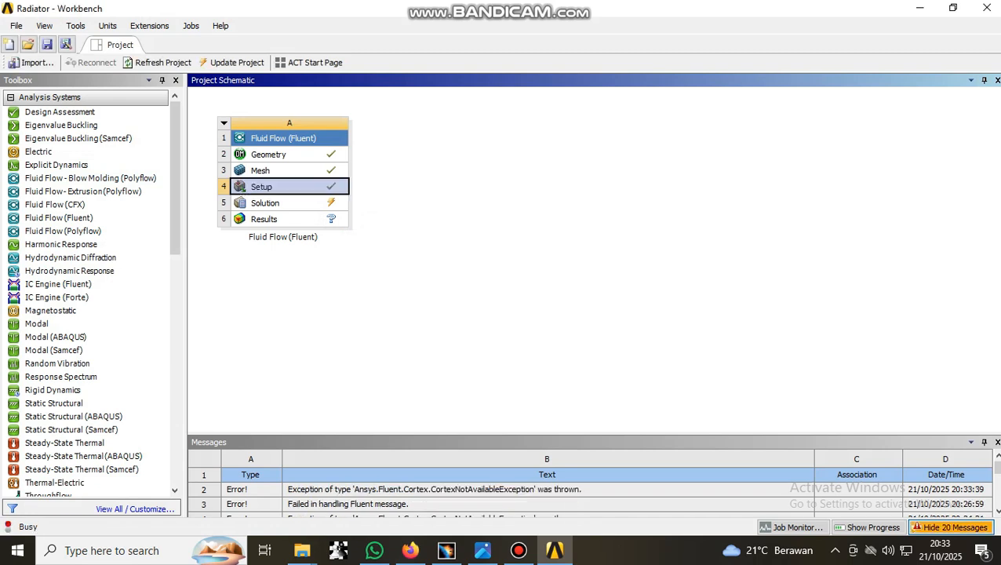
click(369, 425)
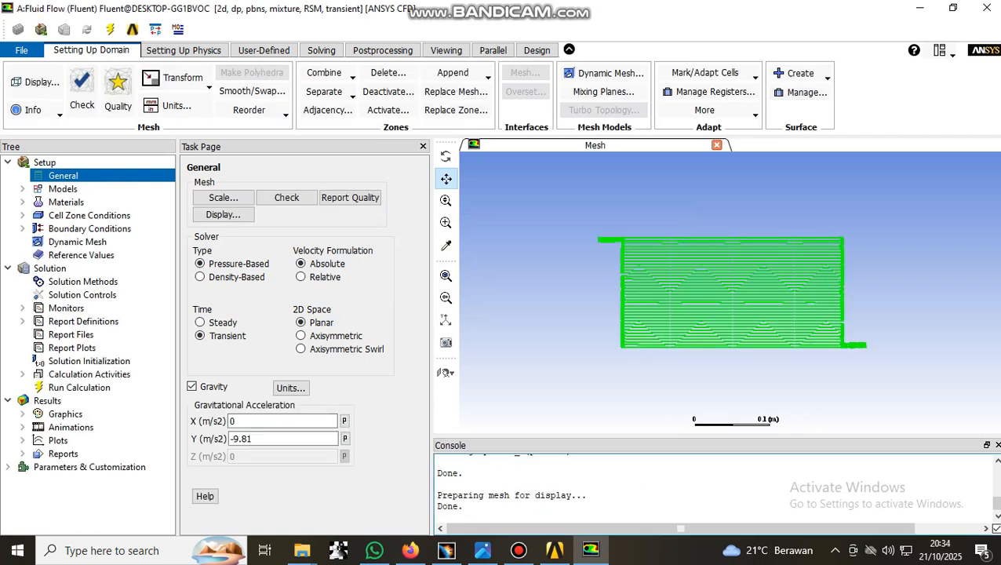
Review the multiphase and viscous model settings without changing them.
click(63, 189)
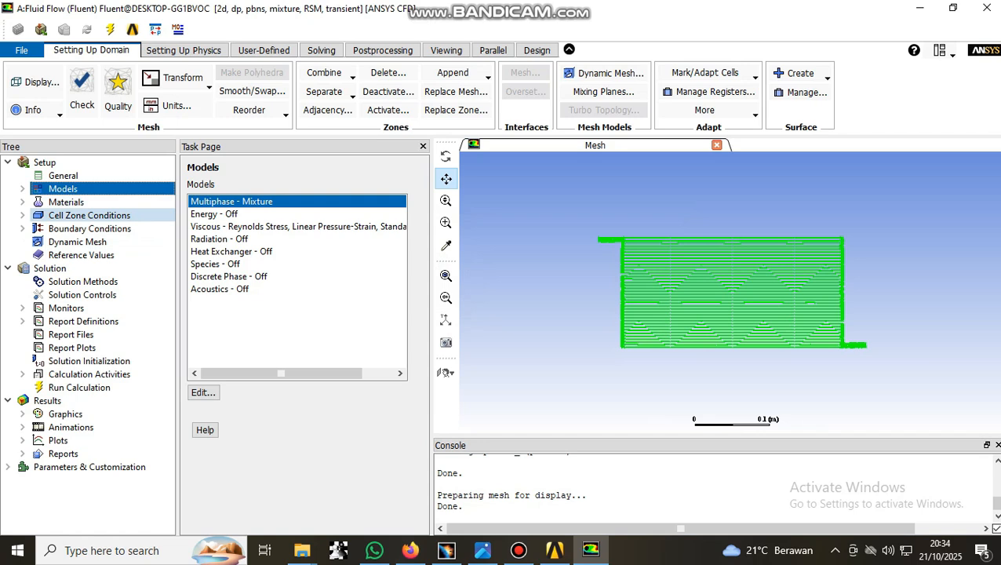
double_click(232, 202)
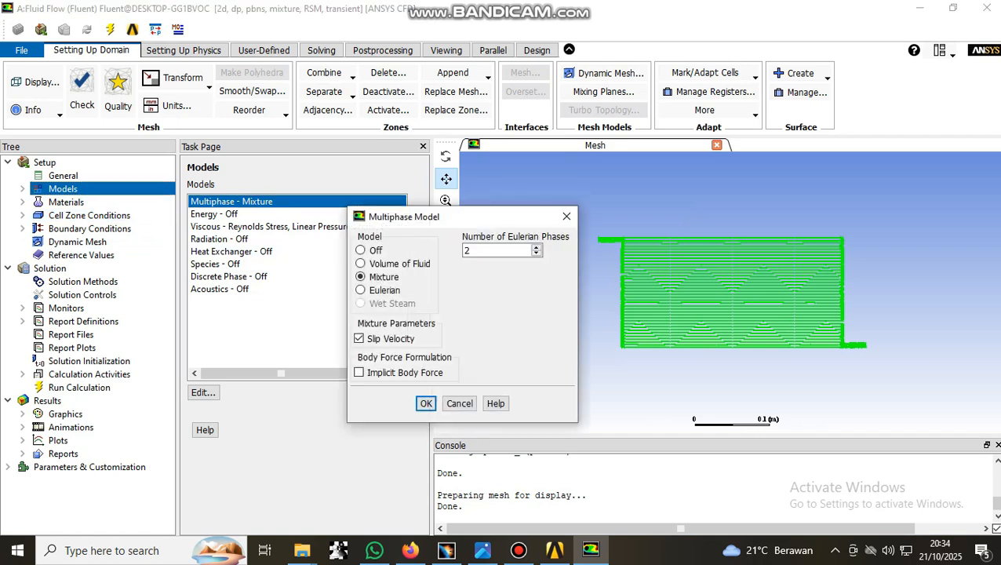
click(460, 403)
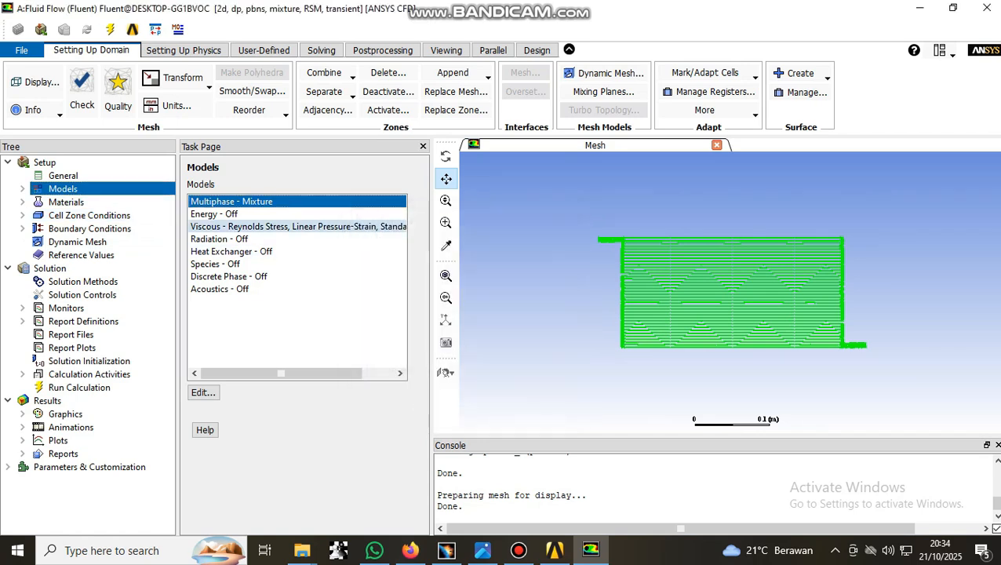
double_click(267, 227)
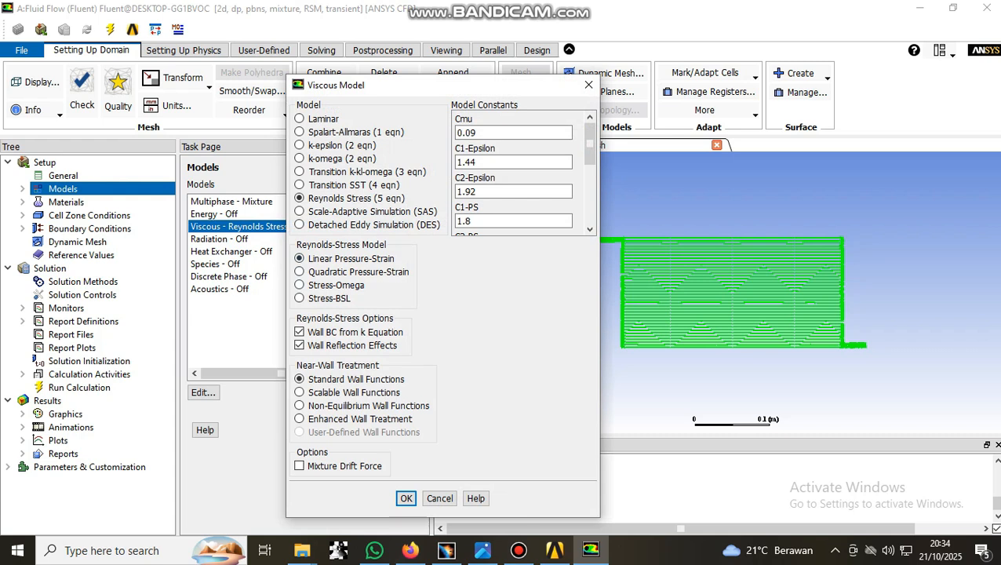
click(406, 498)
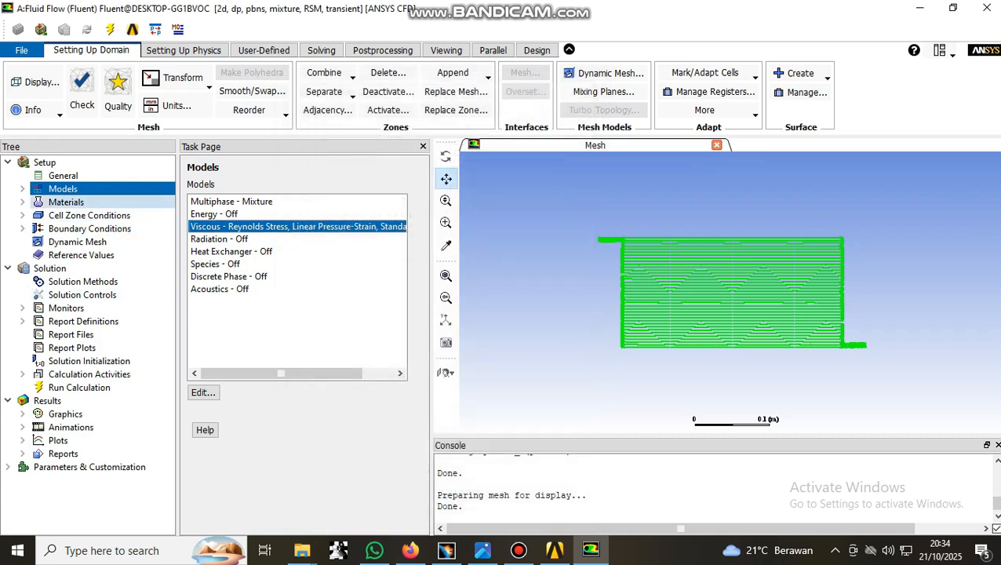
Display the list of defined materials and highlight ethylene-glycol.
double_click(66, 202)
click(235, 226)
click(230, 215)
Examine the primary phase's material under the multiphase model and the properties of water-liquid.
click(22, 189)
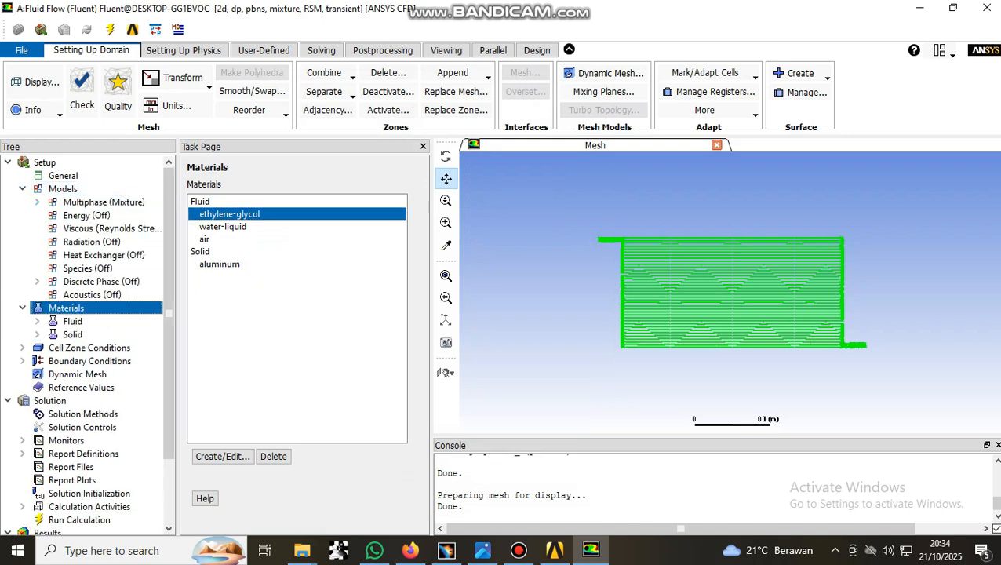
click(36, 202)
click(52, 215)
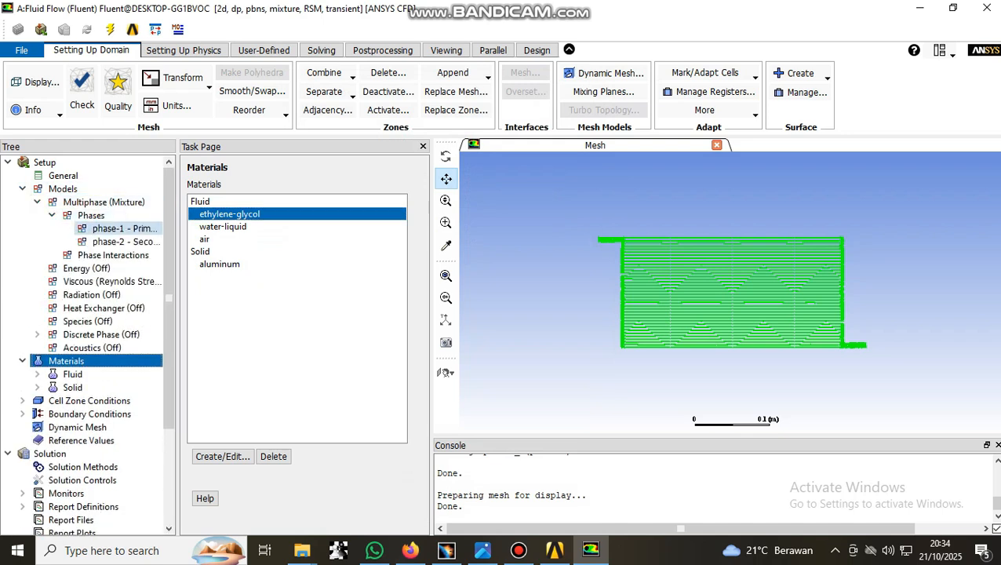
double_click(124, 229)
click(543, 280)
click(611, 412)
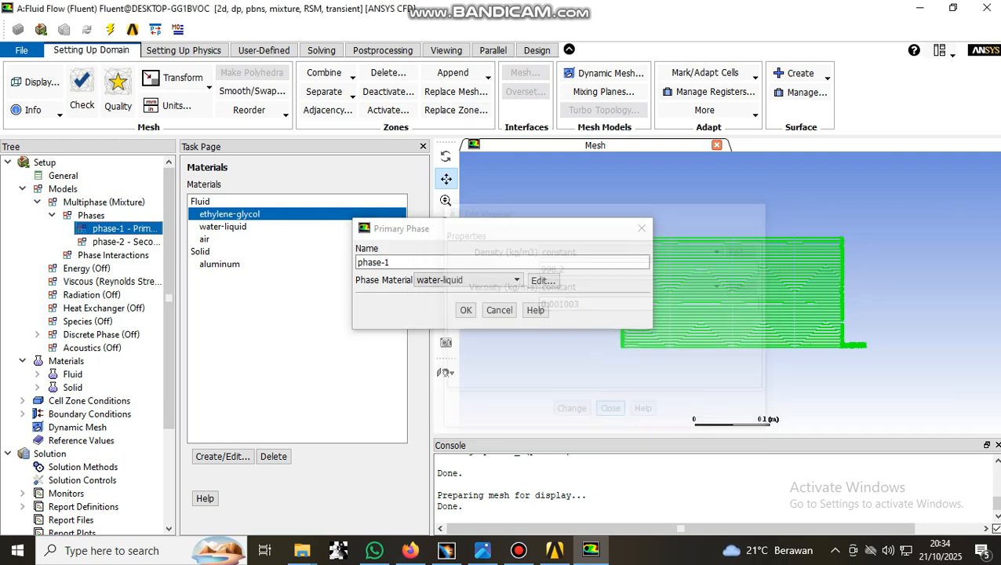
click(467, 310)
double_click(223, 227)
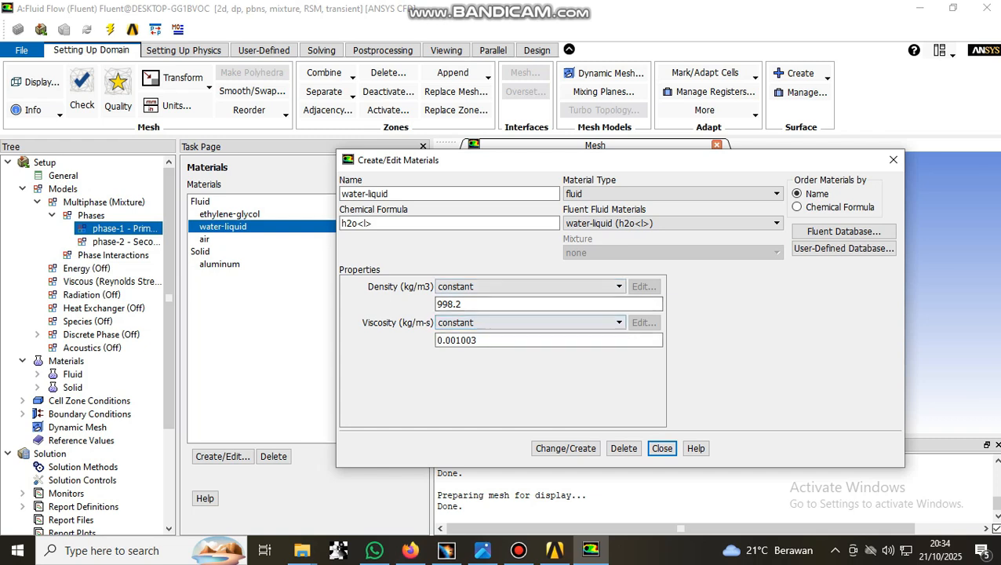
click(662, 448)
Examine the secondary phase and its material's density and viscosity, leaving the settings as they are.
double_click(125, 241)
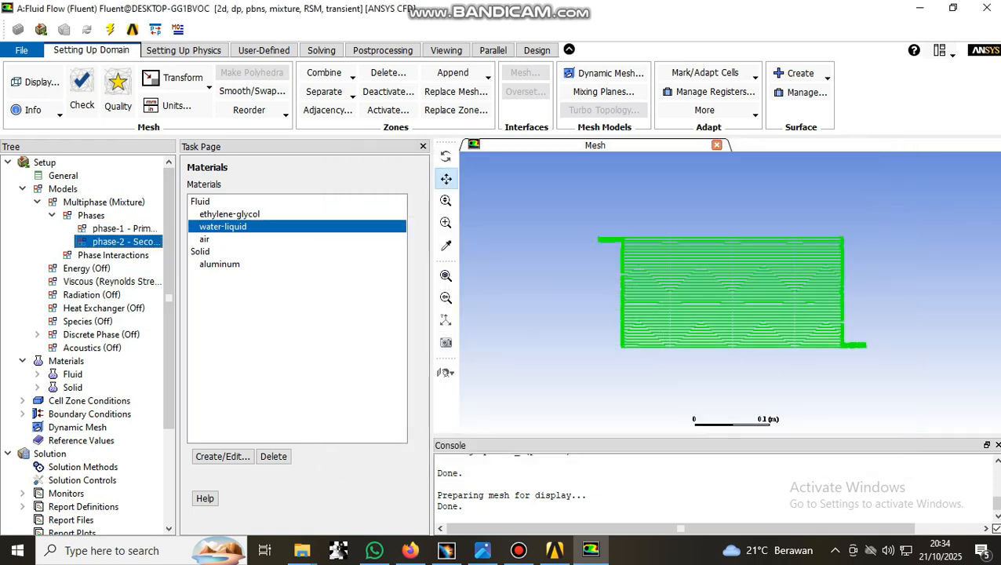
click(543, 248)
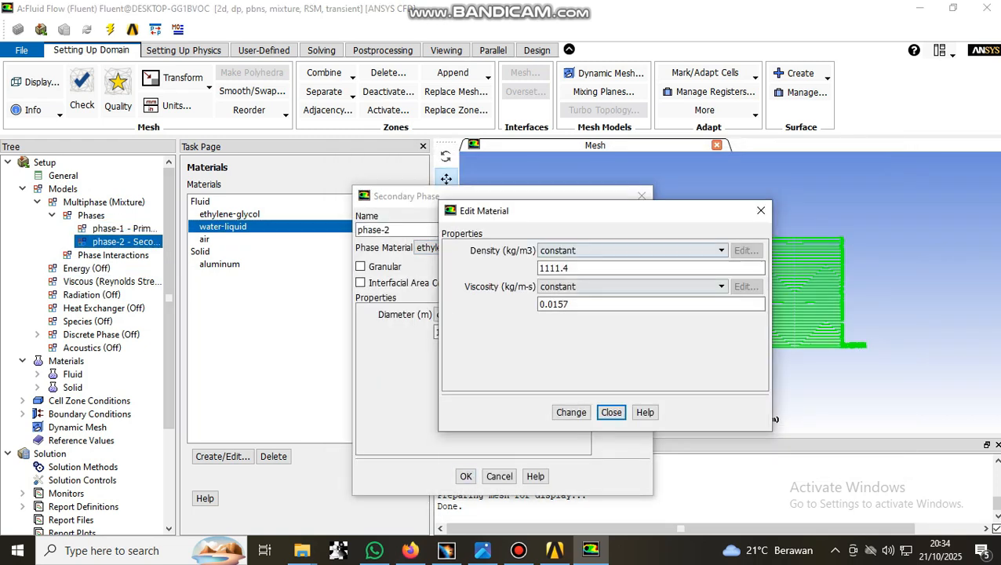
click(609, 411)
click(499, 476)
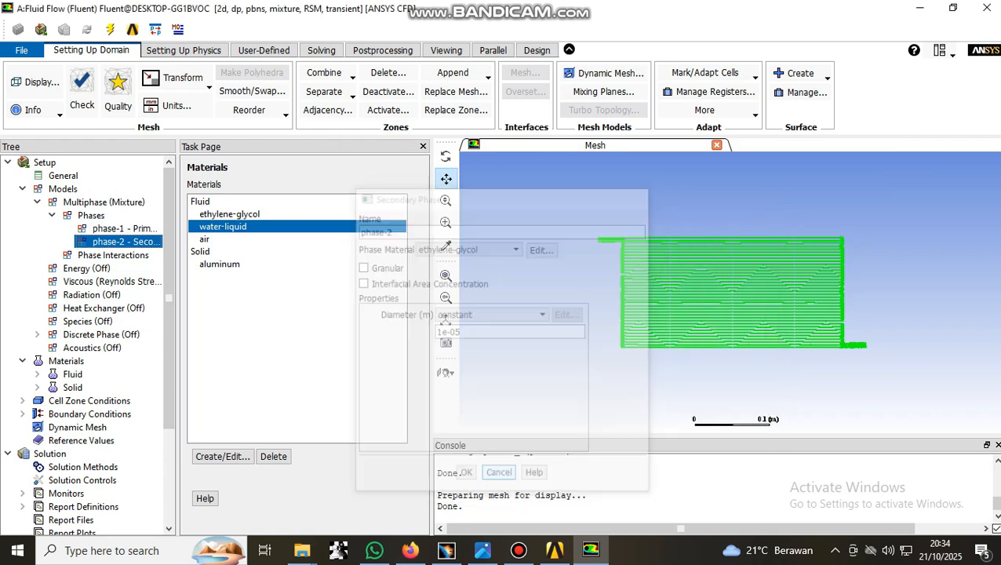
Expand the cell zone conditions and display the list of boundary condition zones.
scroll(87, 361, down, 1)
scroll(86, 361, down, 1)
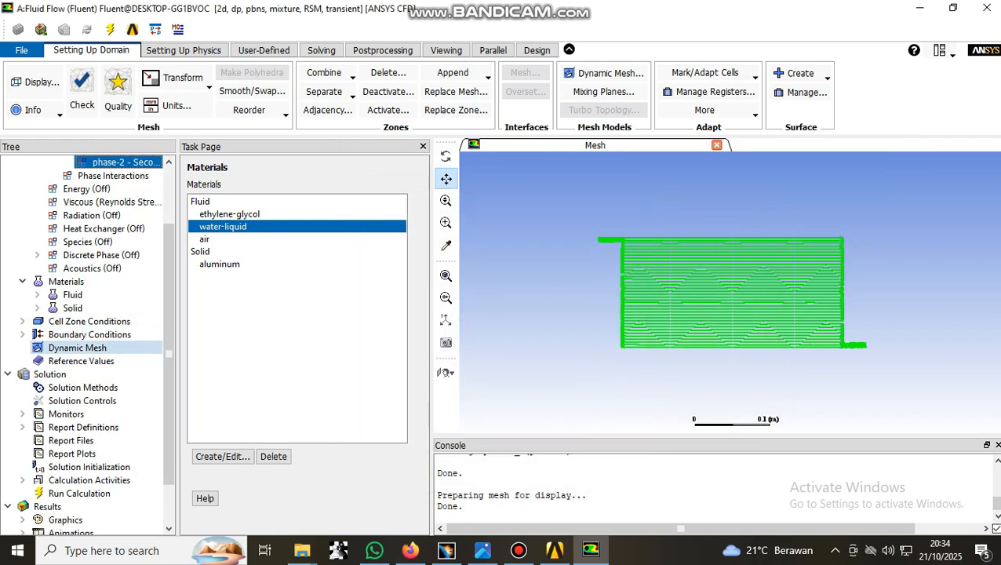
click(22, 321)
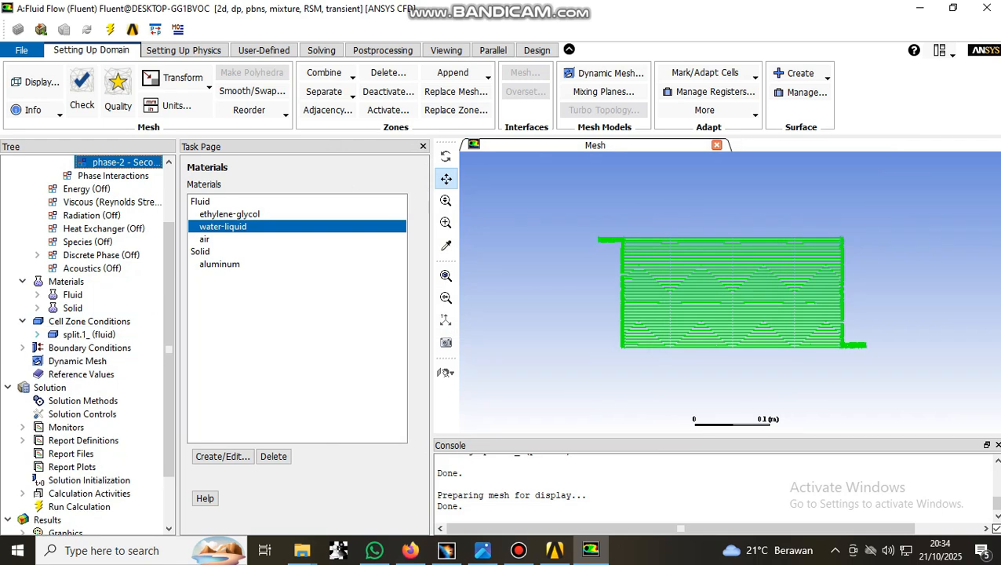
click(22, 347)
double_click(89, 348)
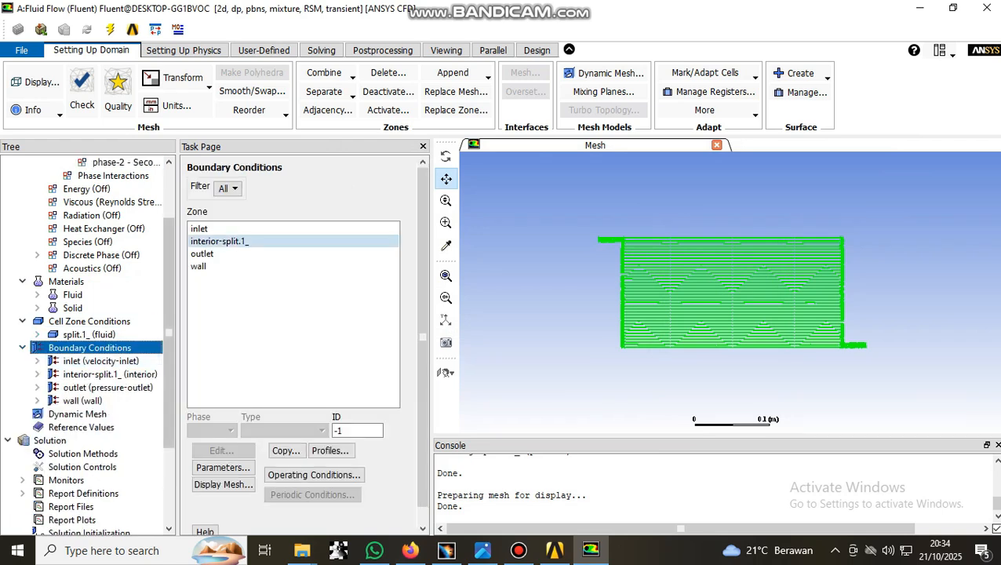
Examine the inlet's velocity-inlet settings for the mixture.
click(201, 228)
click(210, 430)
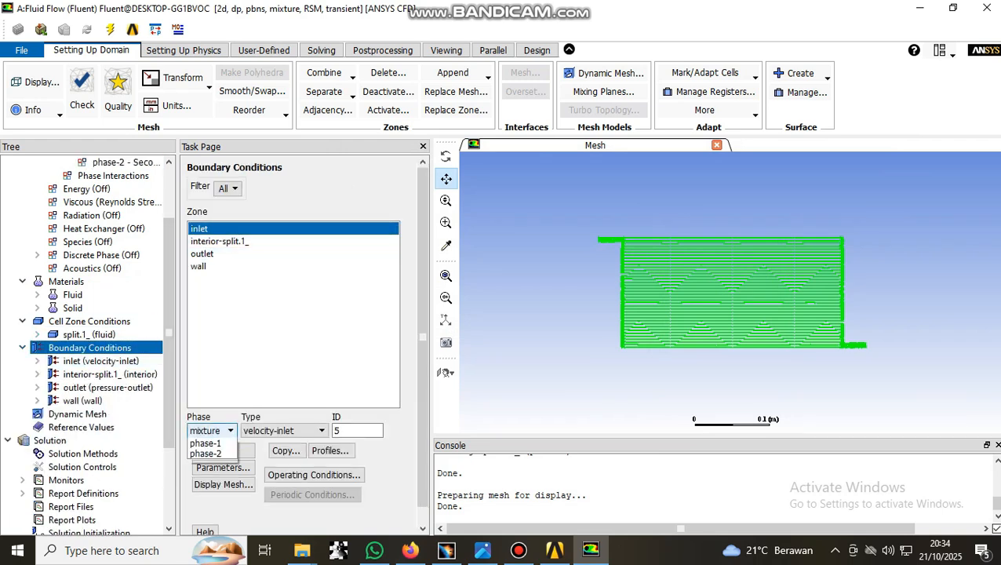
click(205, 444)
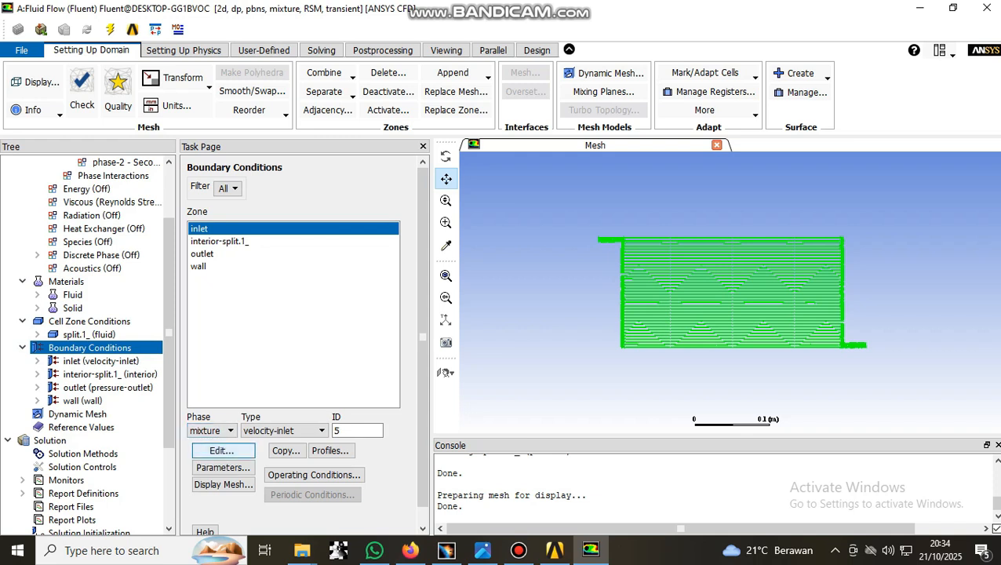
click(221, 451)
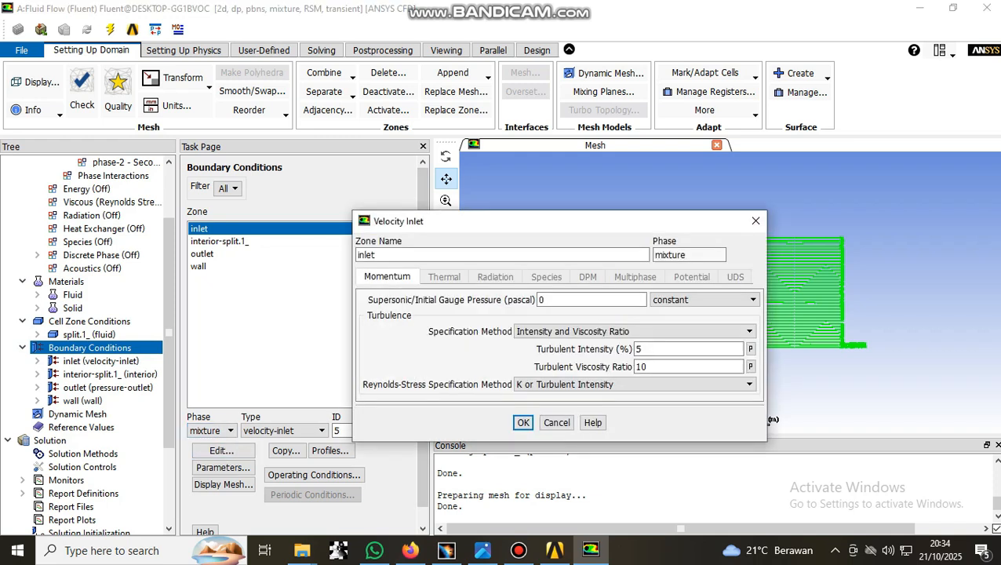
click(557, 422)
Examine the inlet's velocity-inlet settings for phase-1.
click(211, 430)
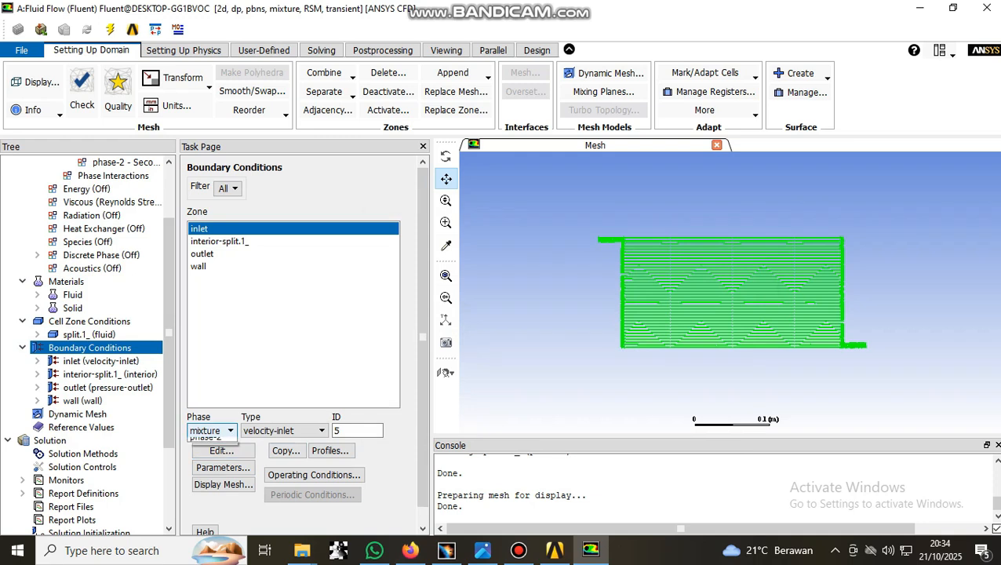
click(206, 450)
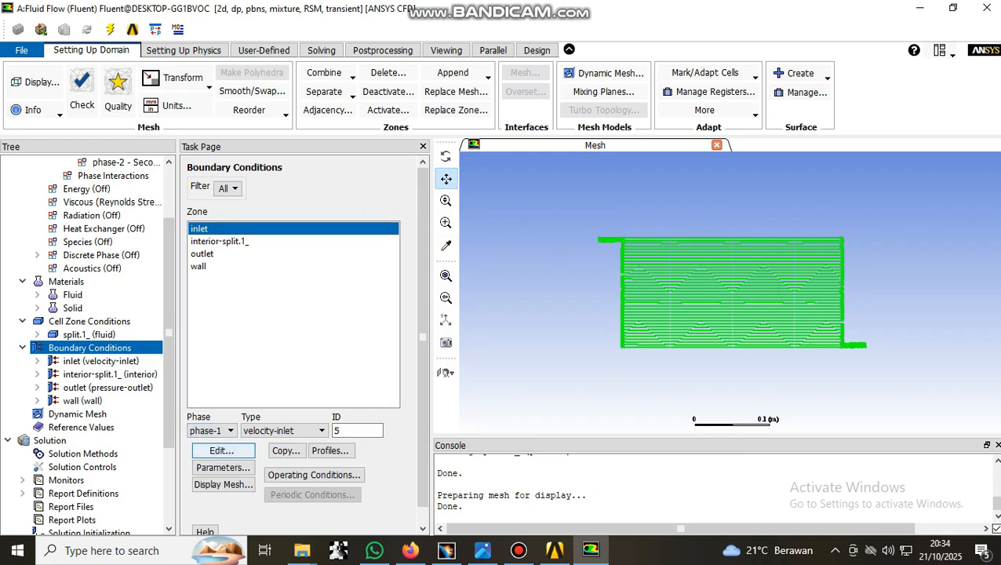
click(221, 451)
click(551, 369)
Examine the inlet's velocity magnitude and volume fraction settings for phase-2.
click(210, 430)
click(206, 462)
click(221, 451)
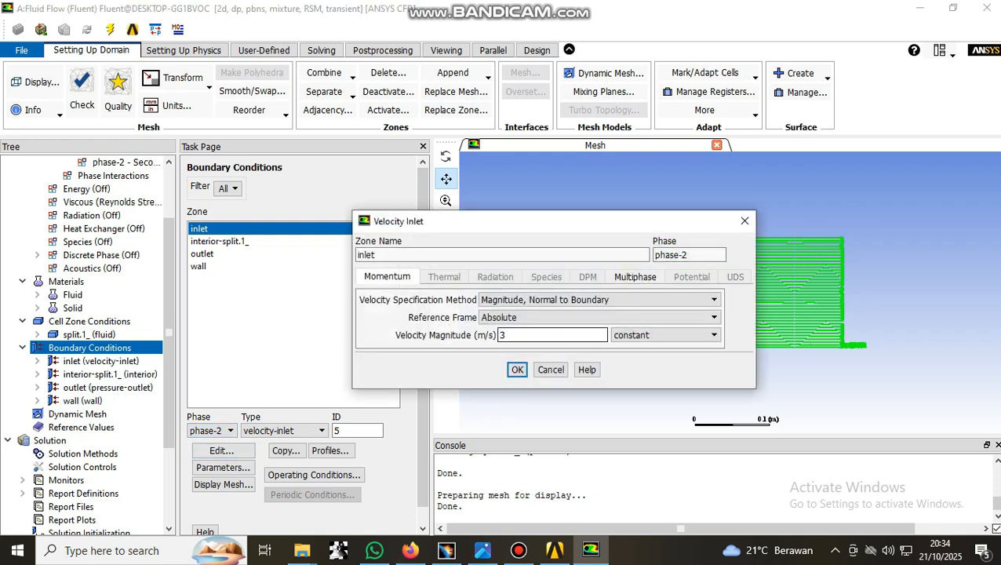
click(635, 276)
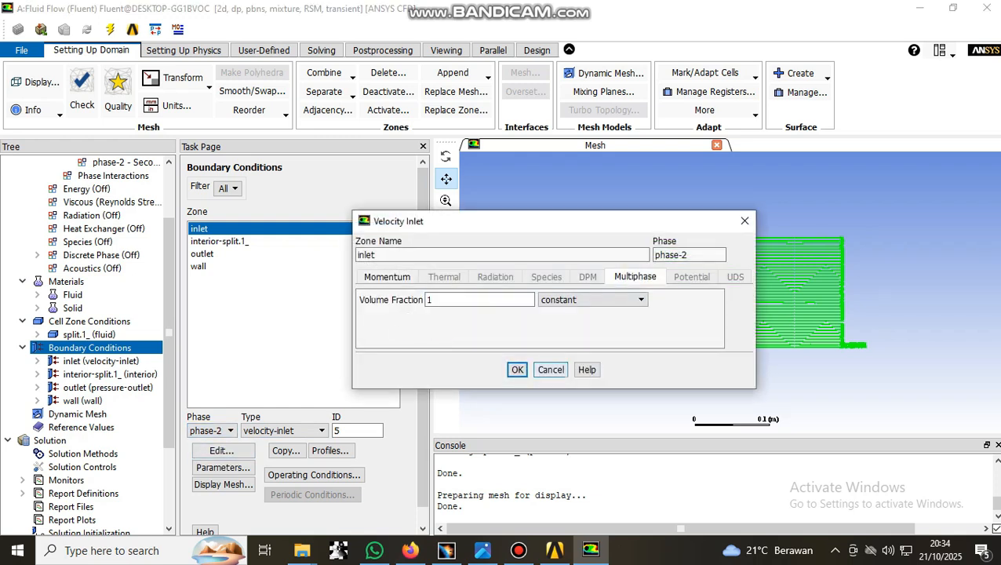
click(551, 368)
Set the pressure-velocity coupling scheme to SIMPLE in the solution methods.
scroll(110, 374, down, 2)
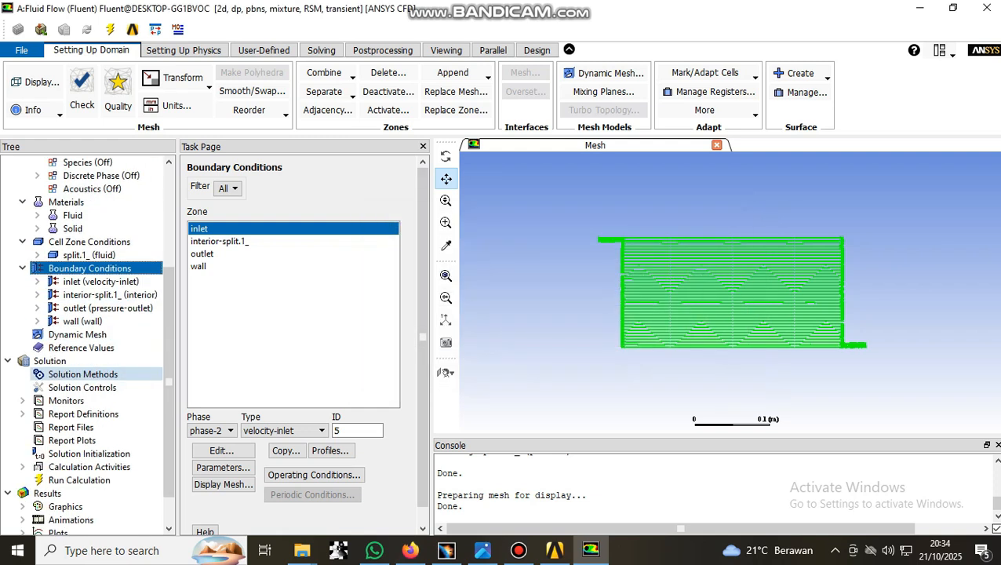
click(84, 374)
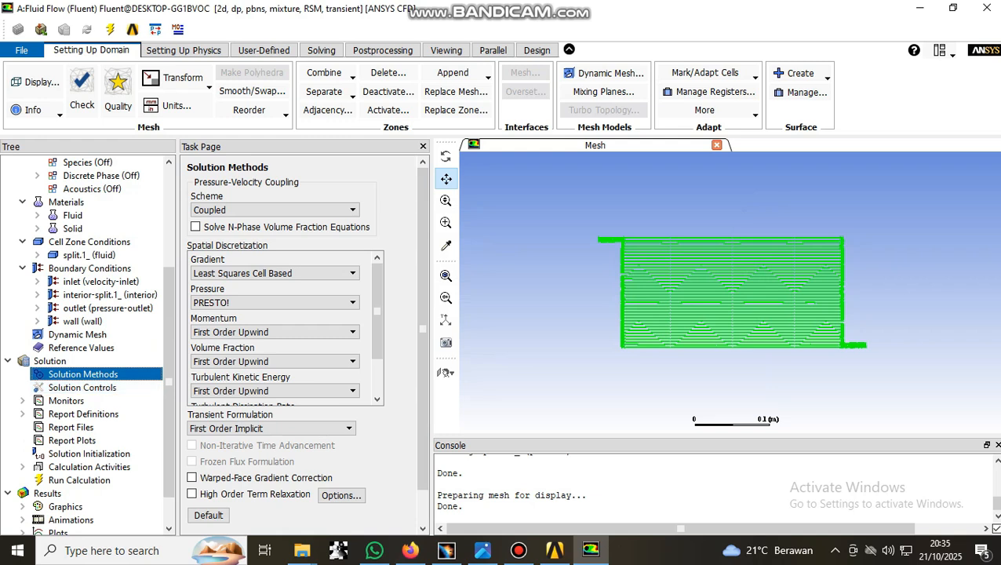
click(274, 210)
click(227, 222)
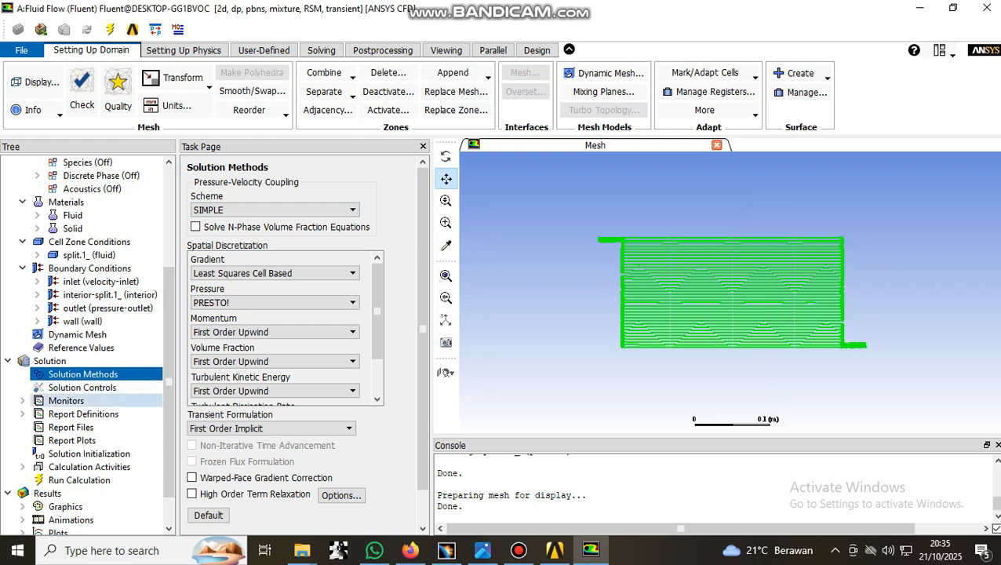
Review the convergence criteria of the residual monitors, try to renormalize the residuals, and accept the settings.
click(66, 400)
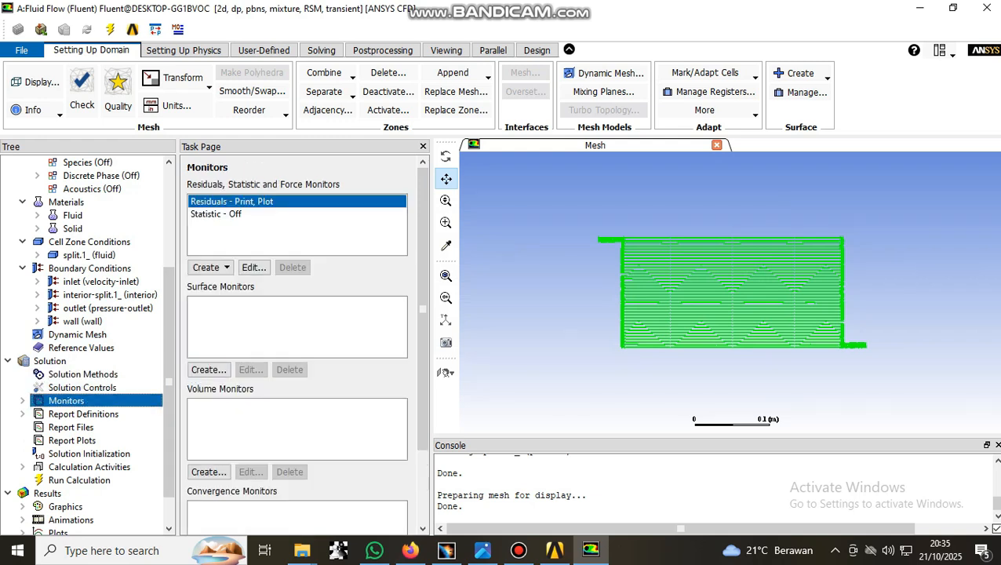
click(253, 267)
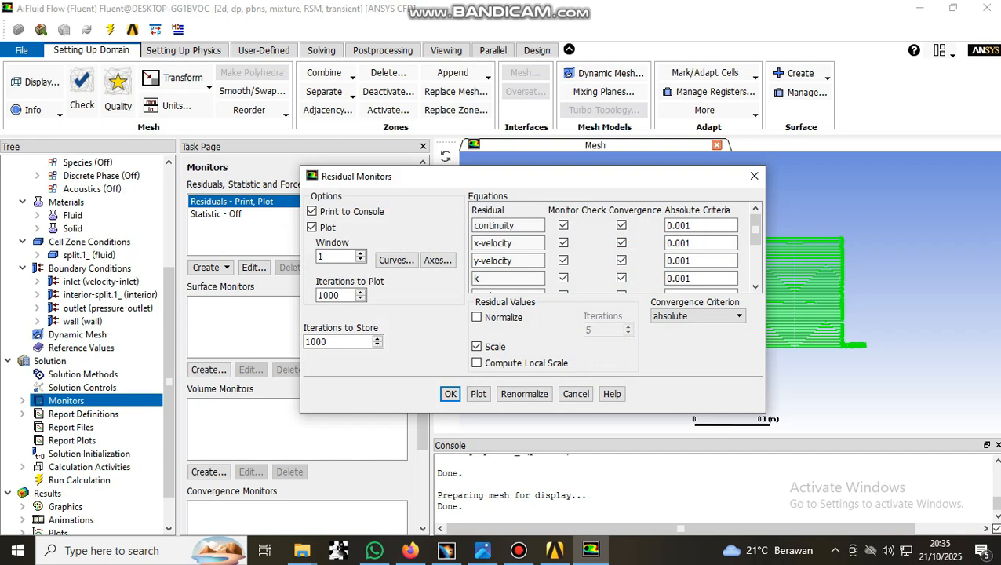
scroll(612, 247, down, 3)
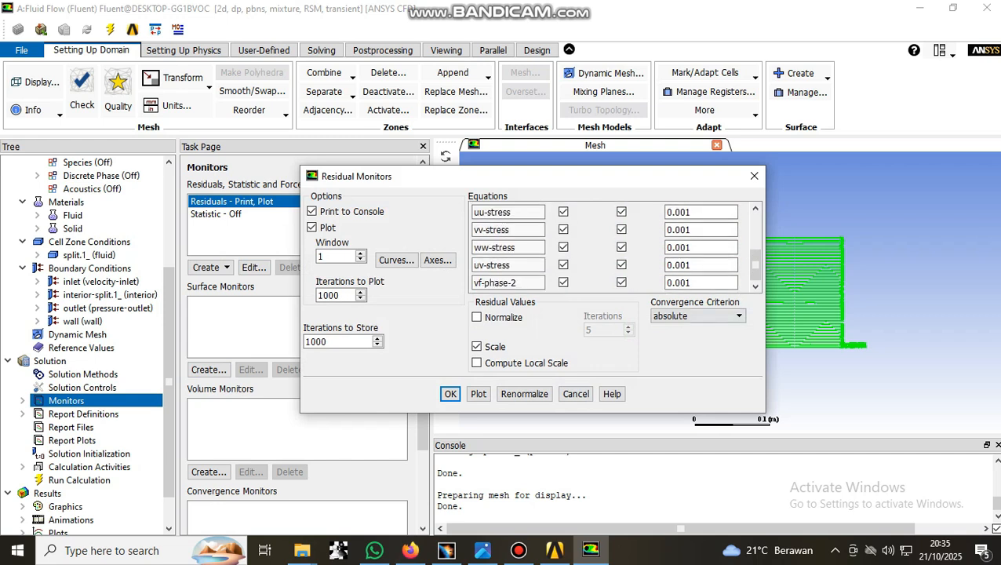
click(525, 394)
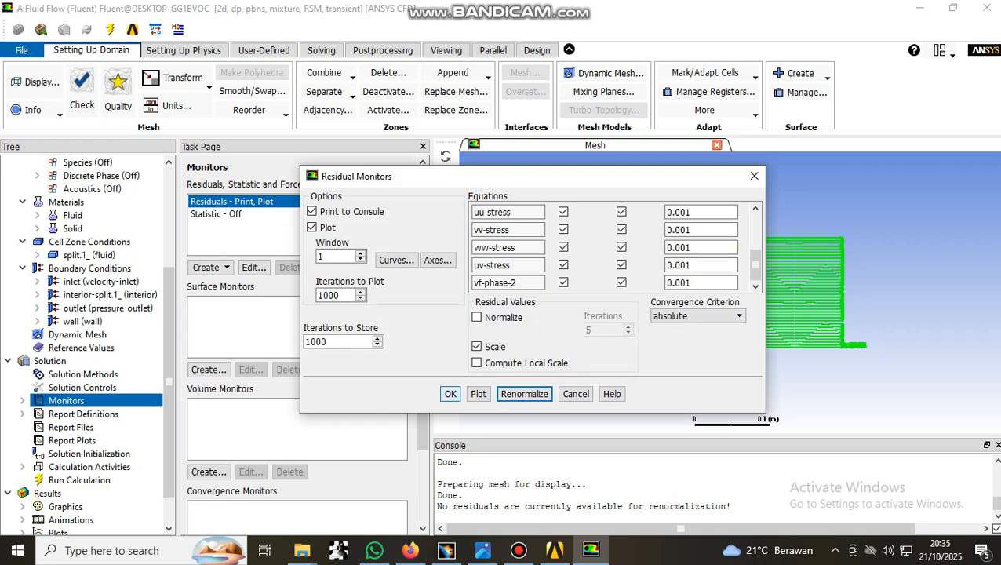
click(451, 393)
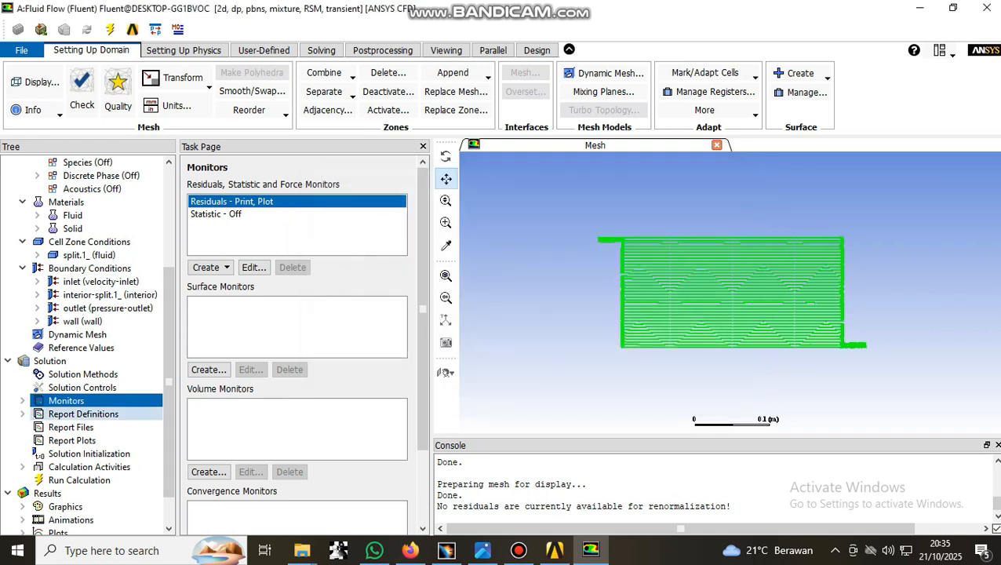
Initialize the solution with standard initialization, computing the initial values from the inlet.
click(83, 414)
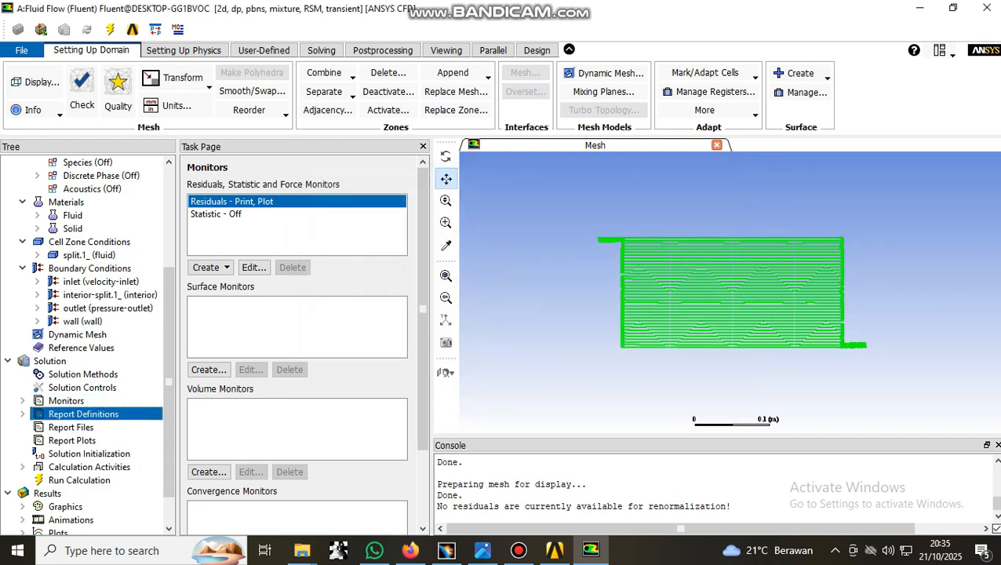
scroll(84, 413, down, 1)
click(83, 414)
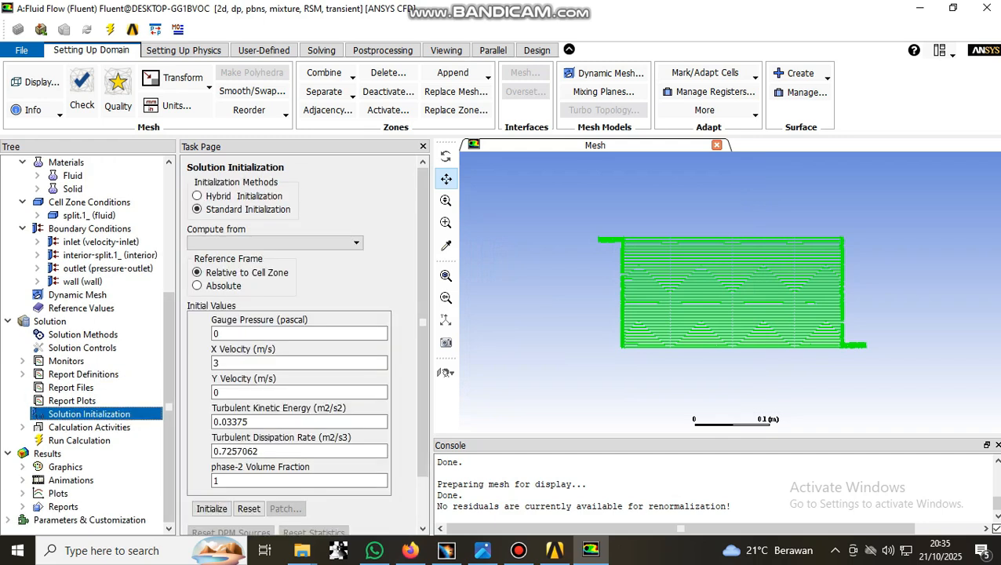
click(275, 243)
click(236, 266)
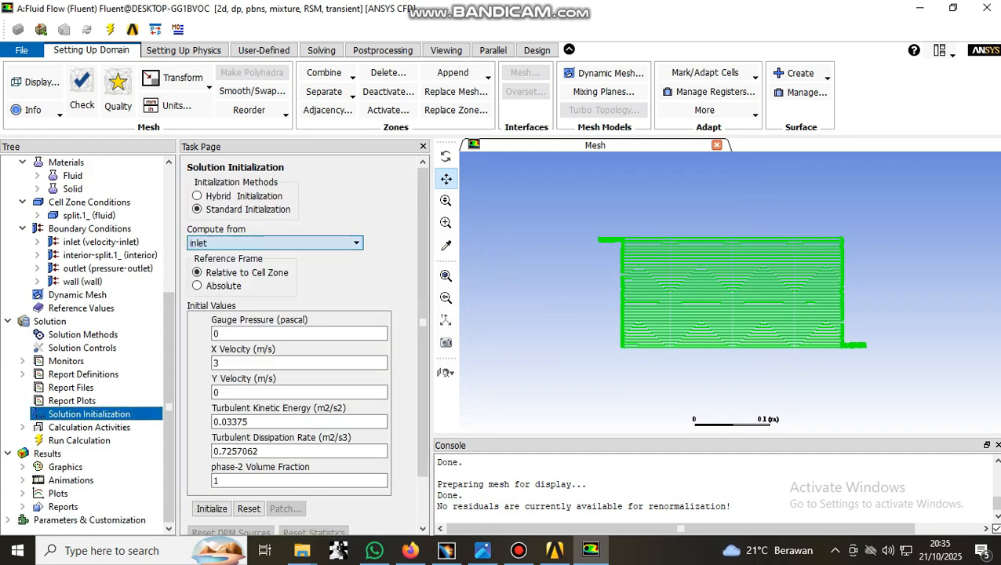
click(211, 508)
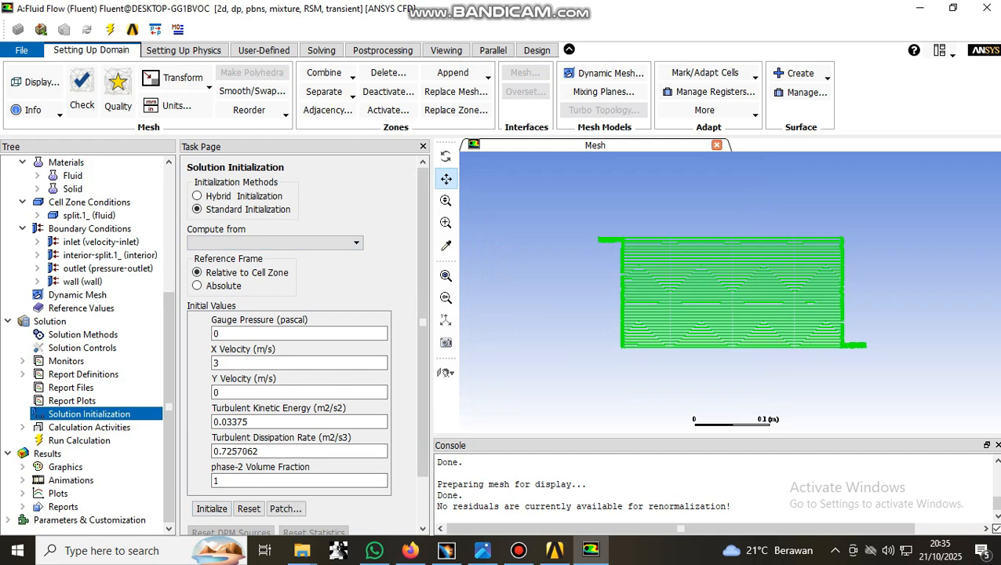
Delete the CFD-Post compatible automatic export export-1 and run the transient calculation to completion.
click(89, 427)
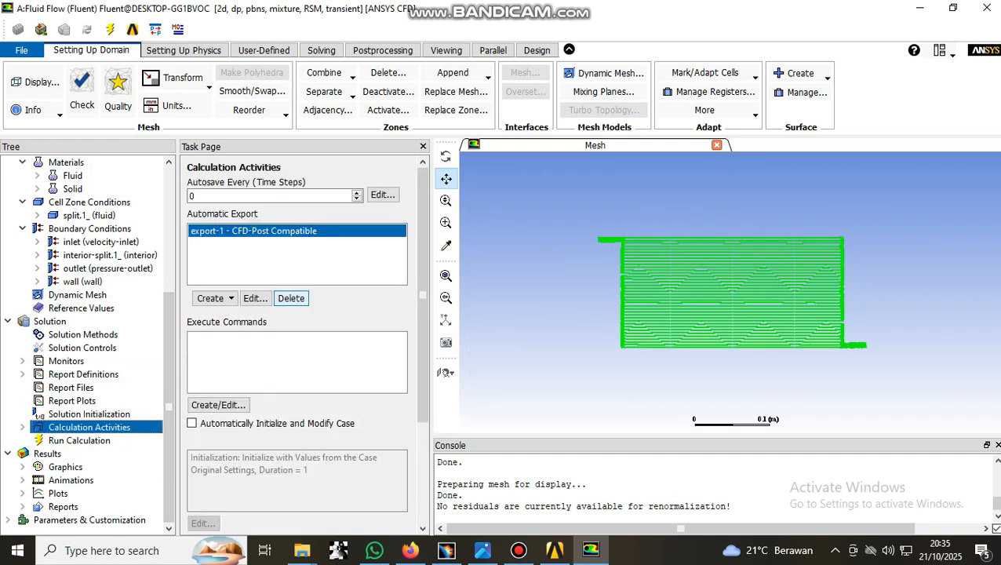
click(291, 298)
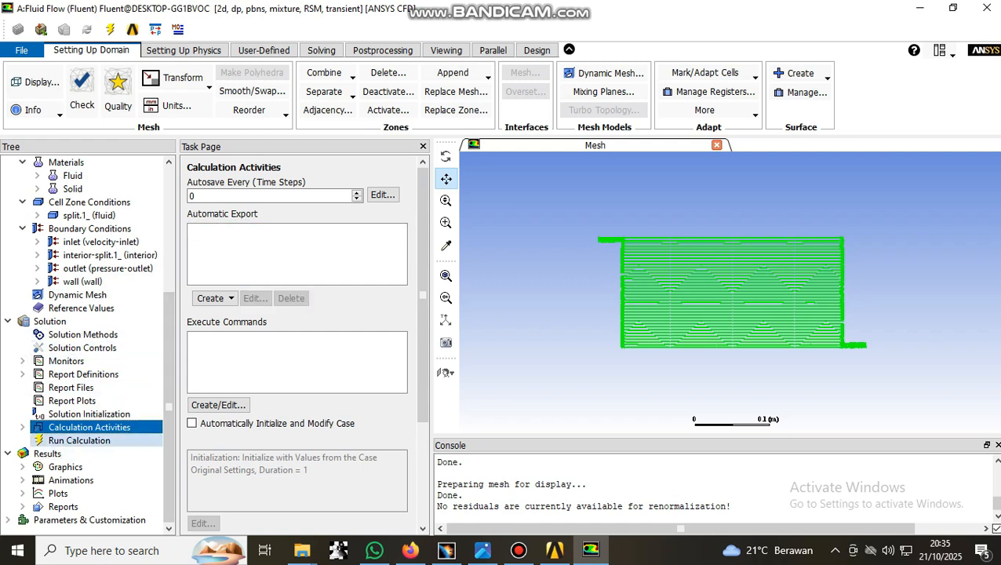
click(79, 441)
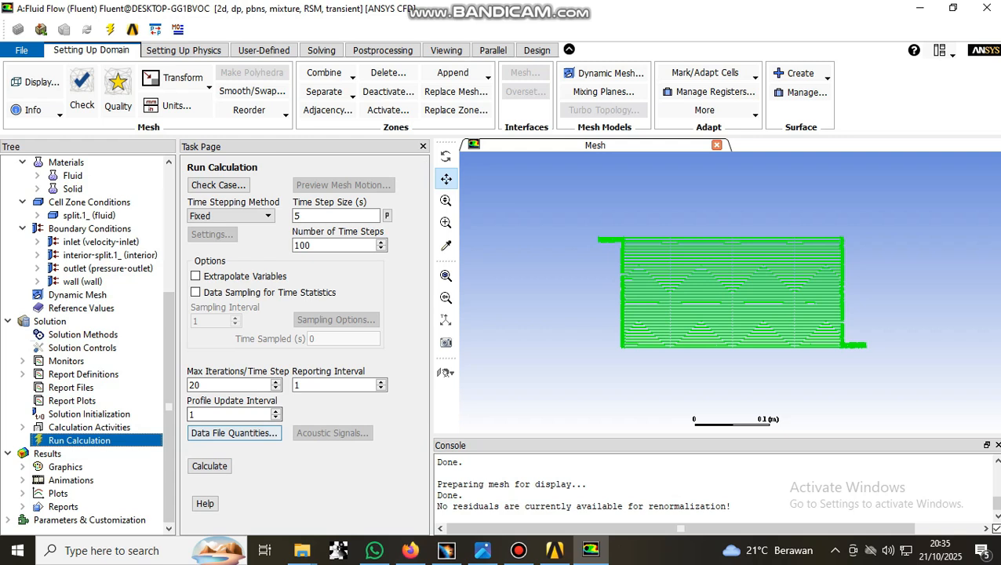
click(210, 466)
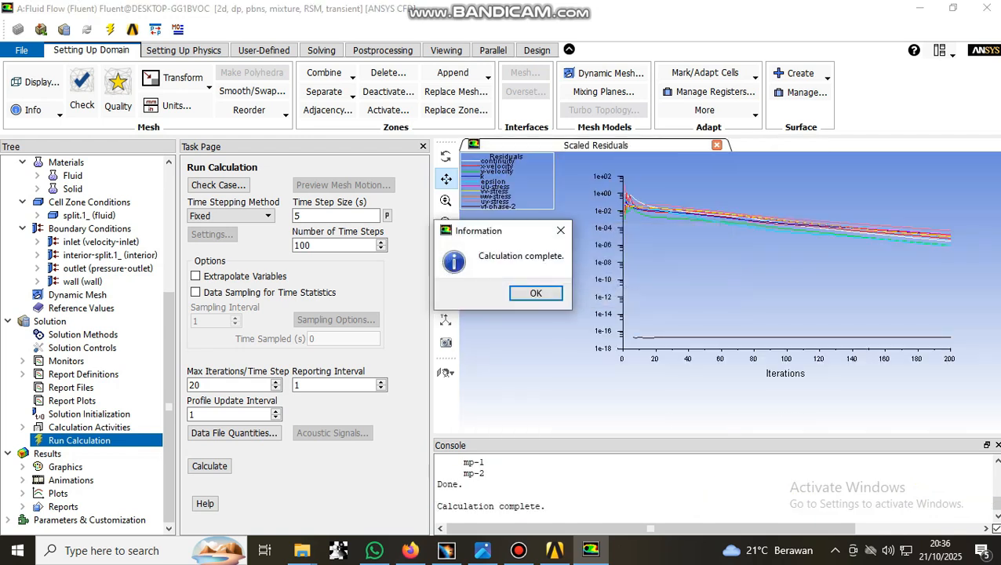
key(Return)
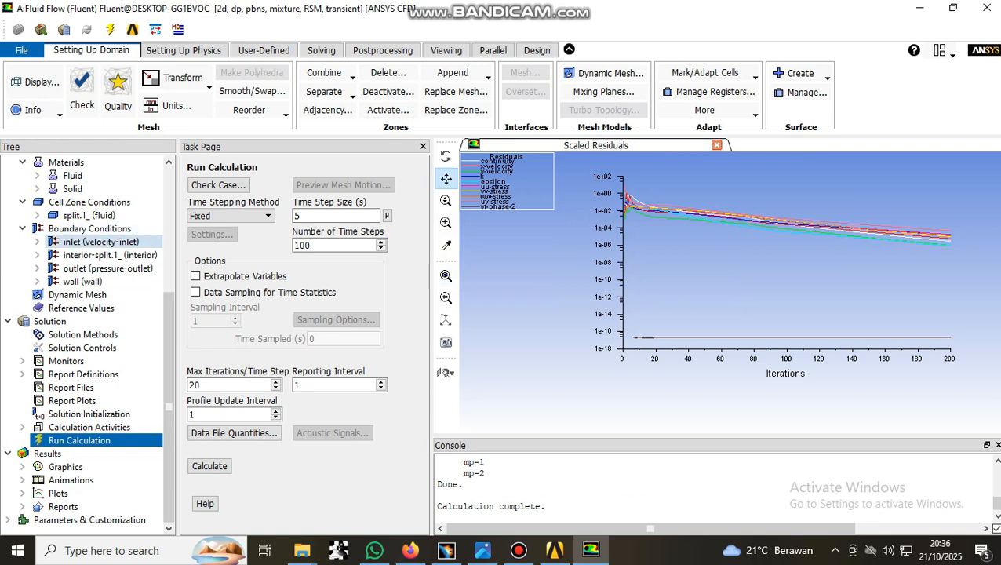
Set the inlet's supersonic/initial gauge pressure to 101325 Pa for the mixture phase.
click(82, 335)
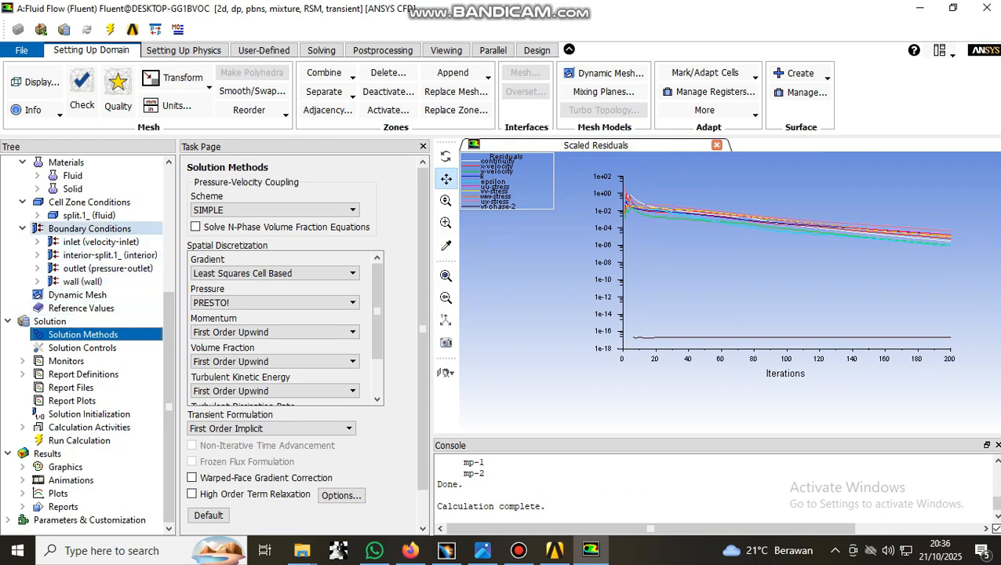
click(90, 229)
click(101, 241)
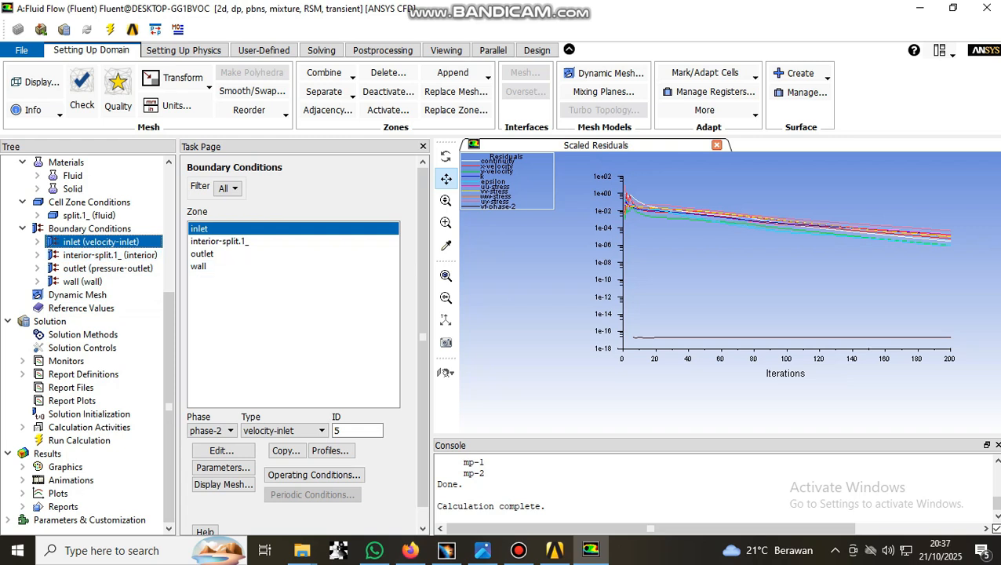
click(212, 430)
click(205, 443)
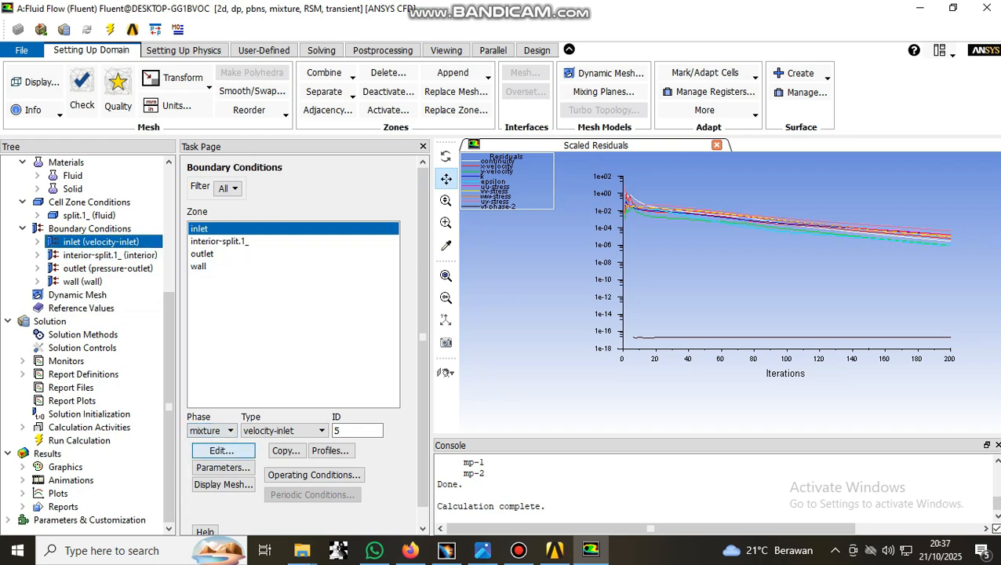
click(221, 451)
click(540, 300)
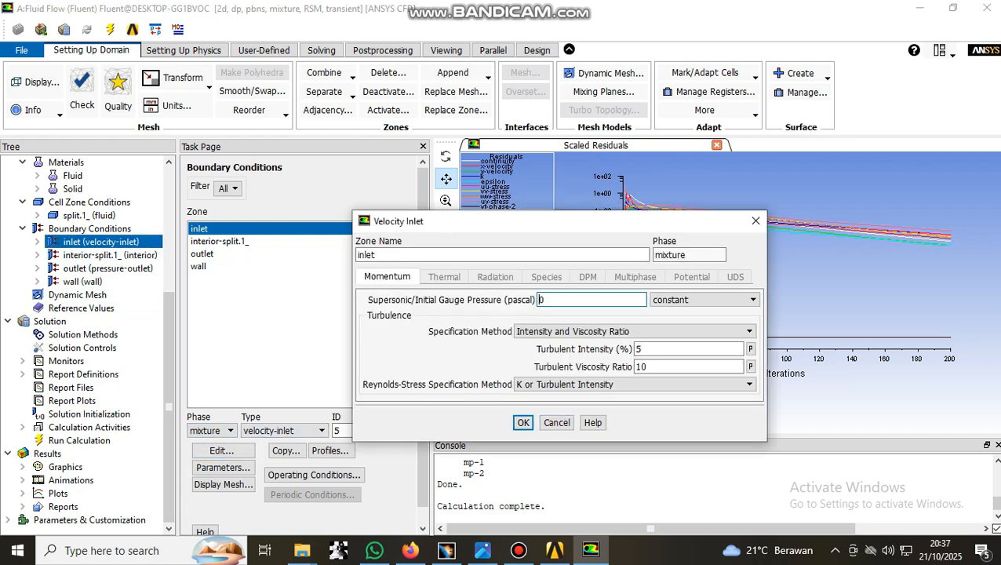
text(101325)
key(Return)
Set the inlet's velocity magnitude to 3 m/s for phase-1.
click(218, 431)
click(211, 453)
click(223, 450)
double_click(510, 335)
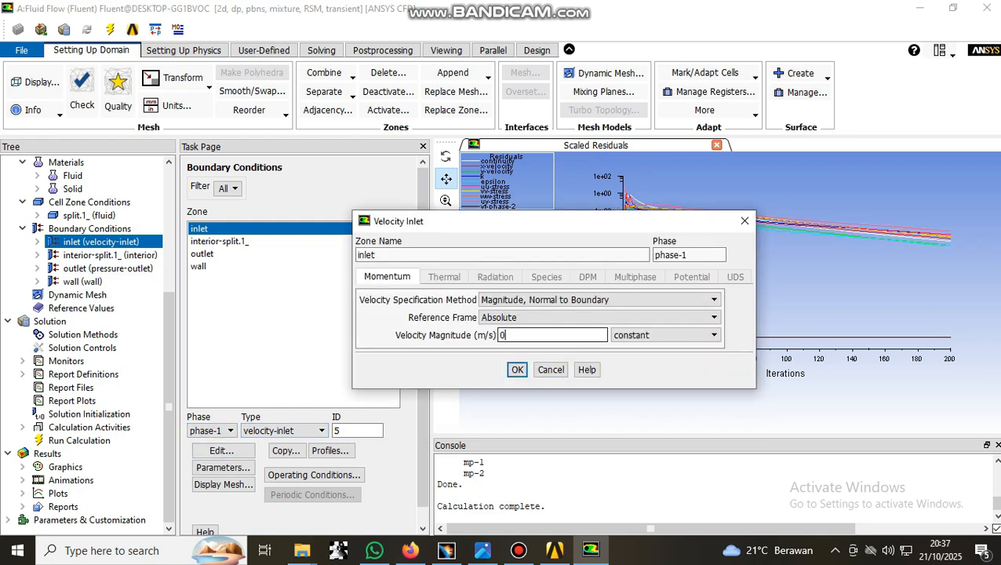
text(3)
key(Return)
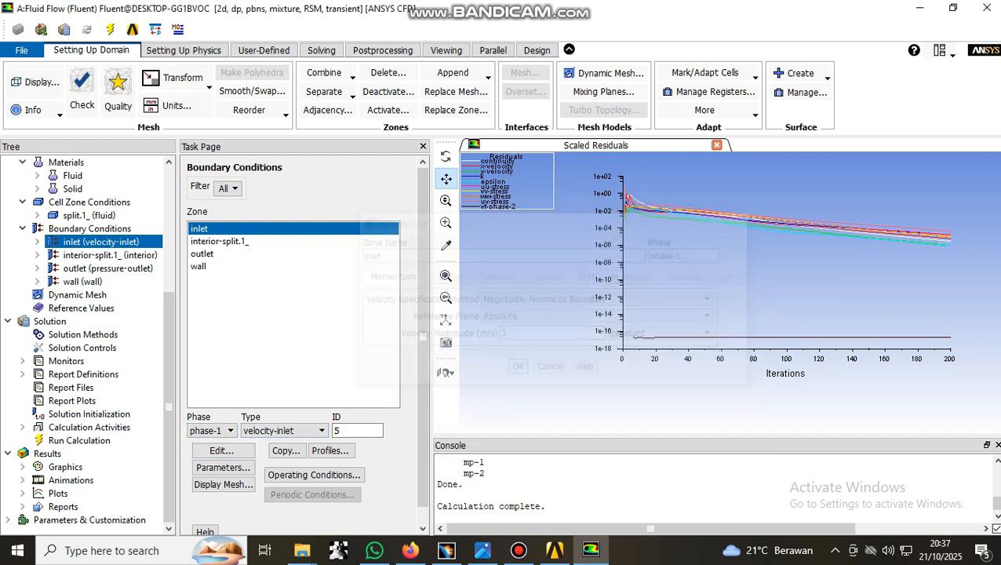
Reinitialize the solution with values computed from the inlet and rerun the calculation.
click(89, 414)
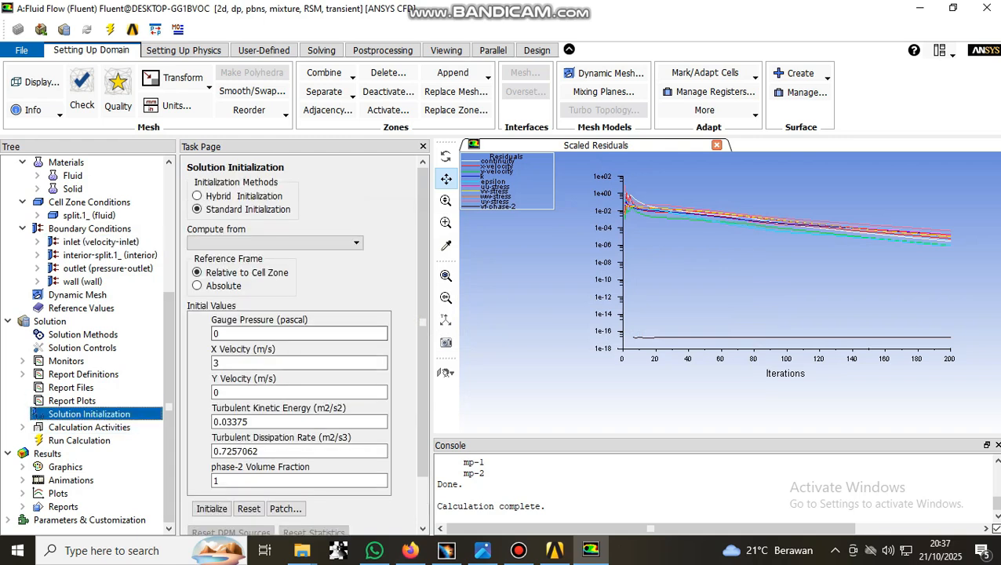
click(274, 243)
click(205, 263)
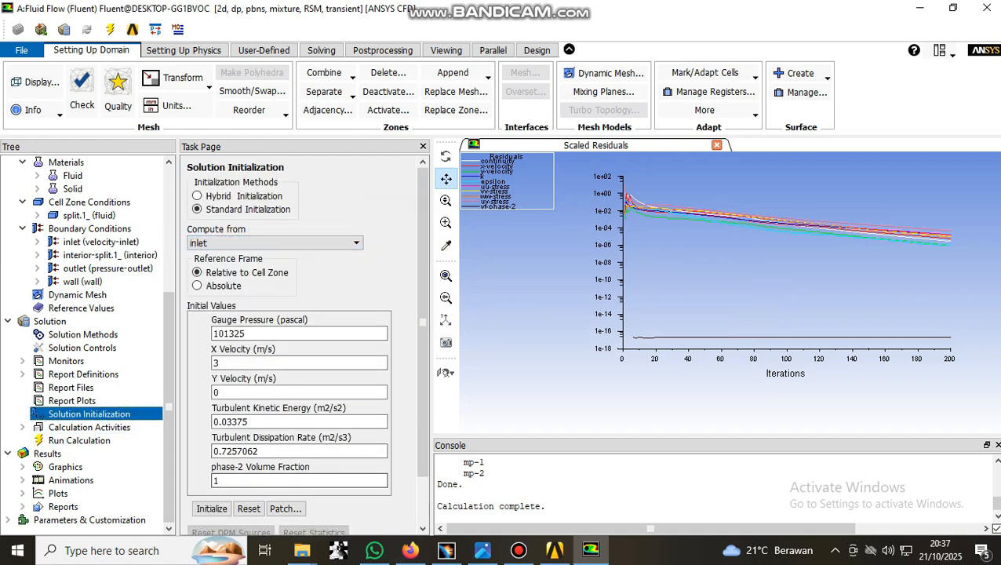
click(211, 508)
click(507, 293)
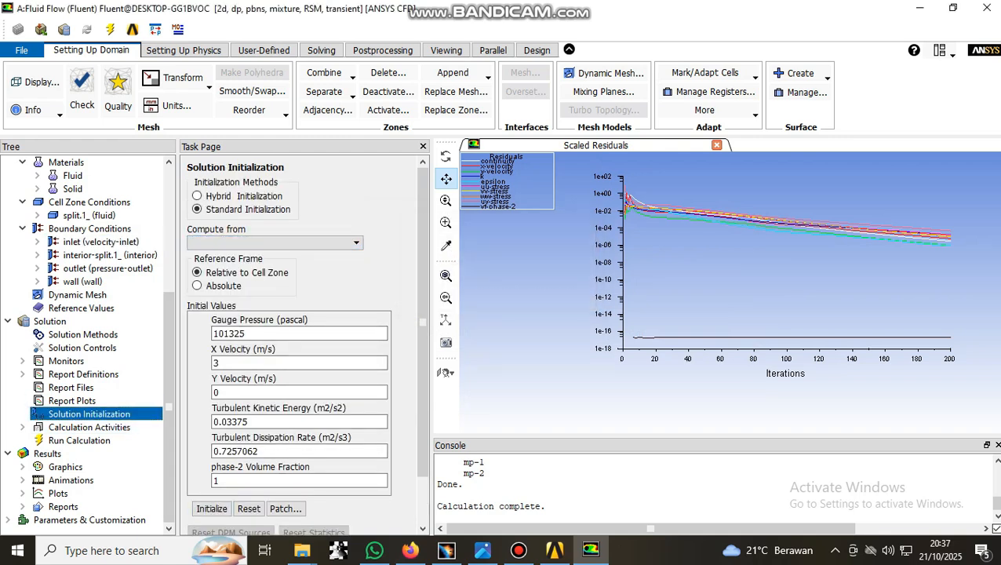
click(80, 441)
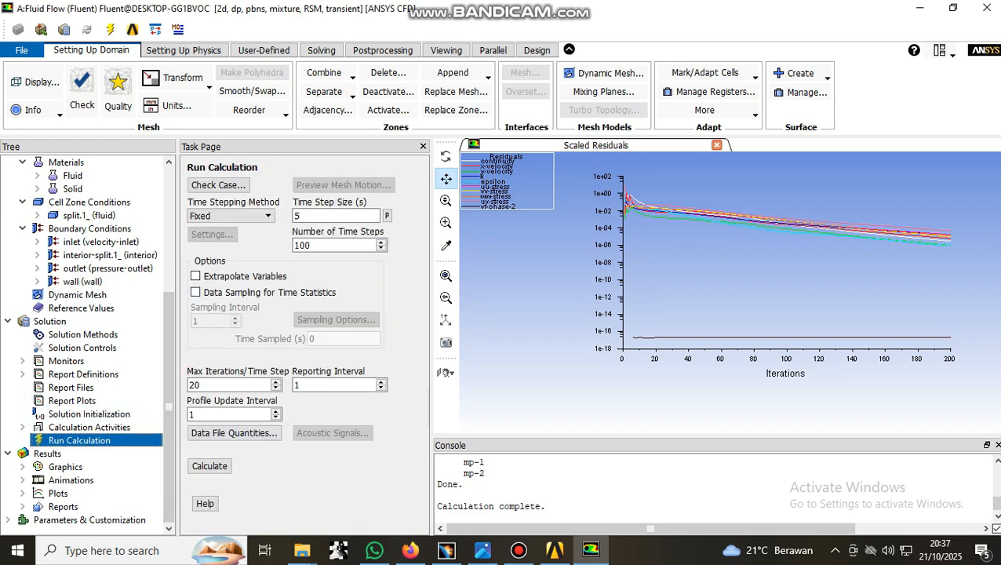
click(210, 465)
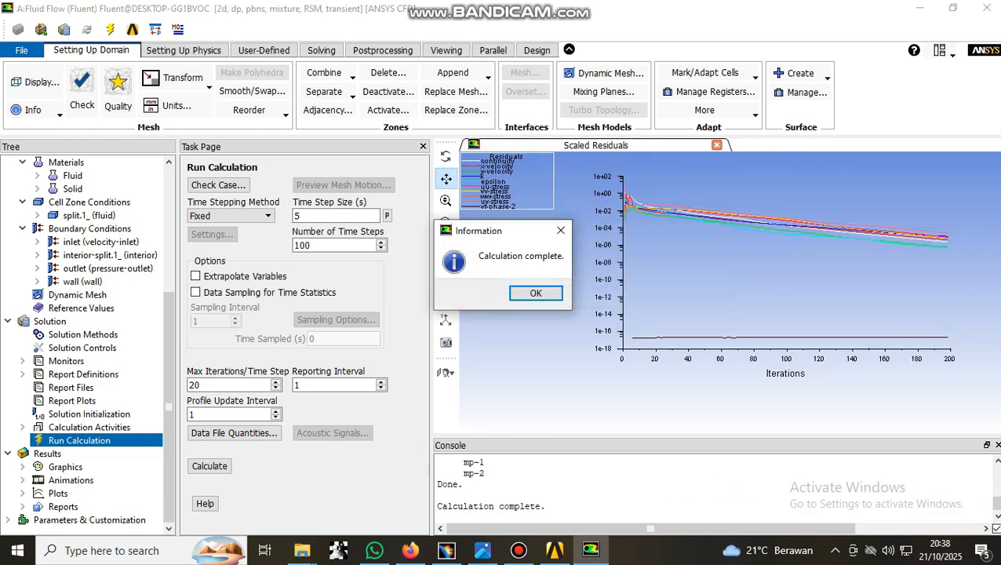
Switch to Workbench, open the fluid flow system's Results in CFD-Post, and request a license.
click(554, 550)
click(265, 219)
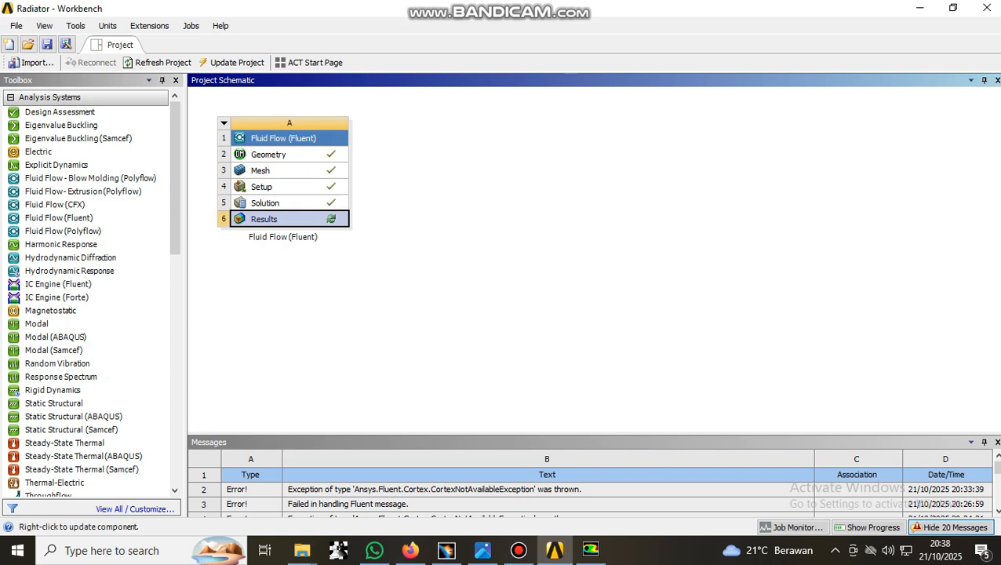
right_click(320, 216)
click(346, 221)
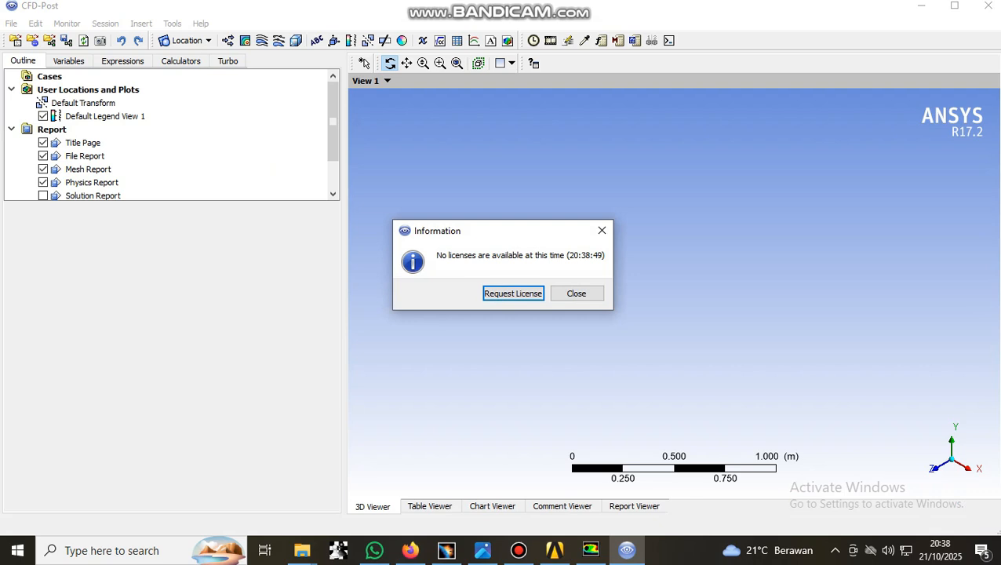
click(513, 293)
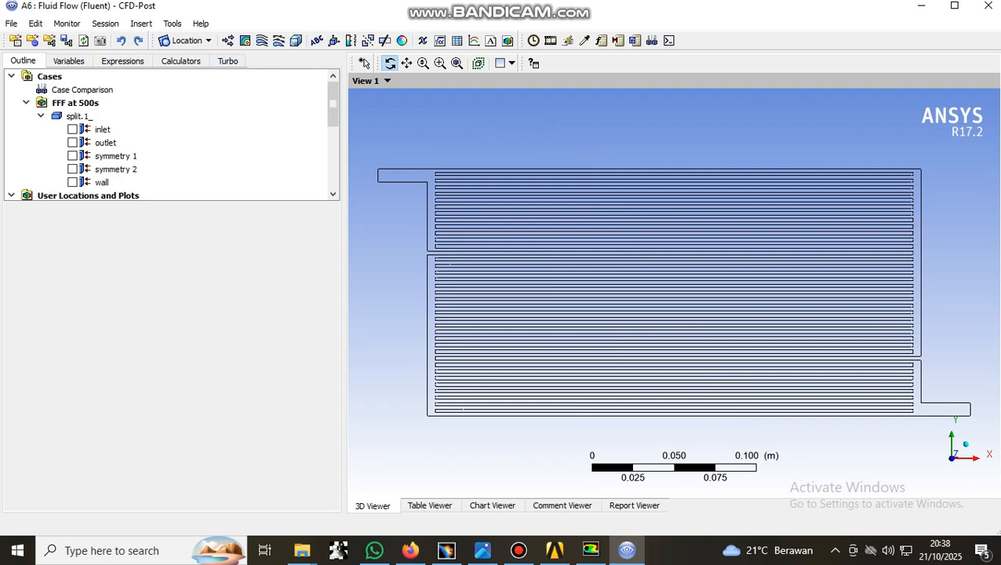
Insert an XY plane named Plane 1 and color it by the Pressure variable.
click(184, 40)
click(179, 105)
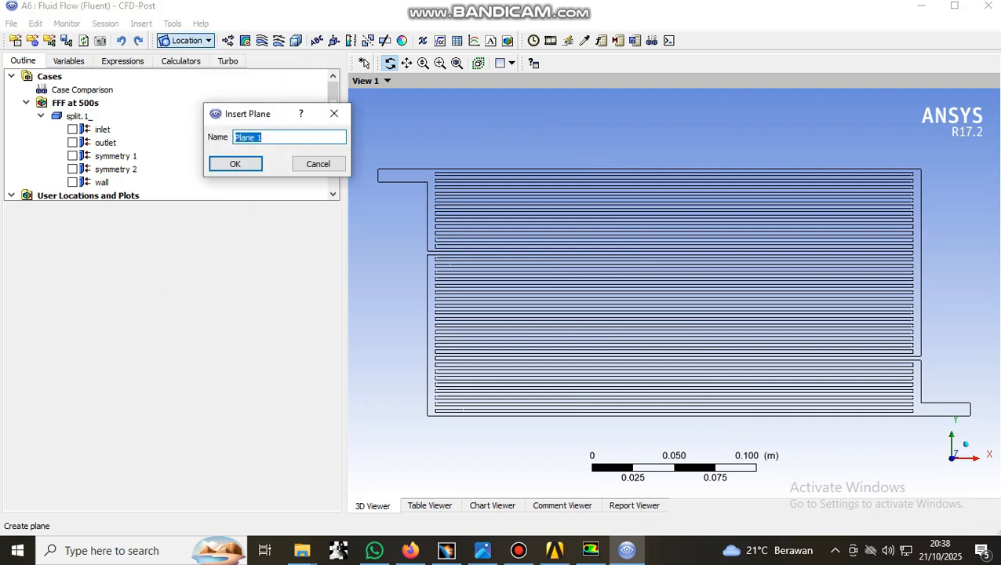
key(Return)
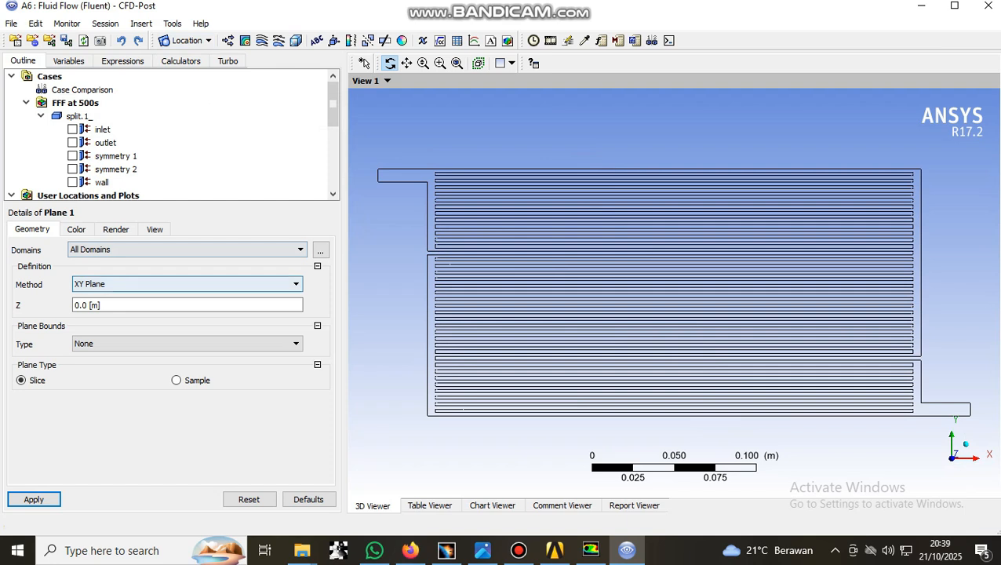
click(76, 230)
click(186, 249)
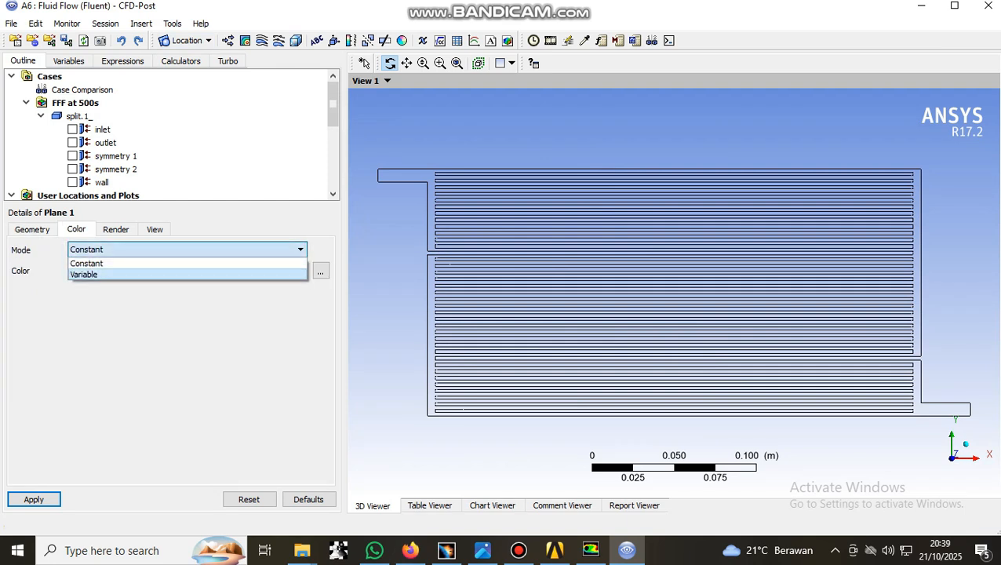
click(84, 274)
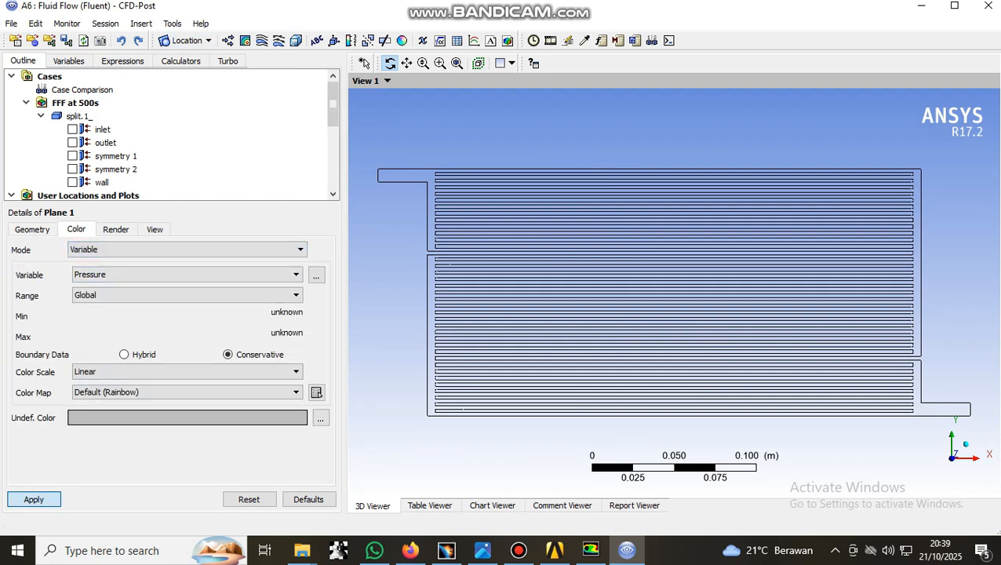
click(34, 499)
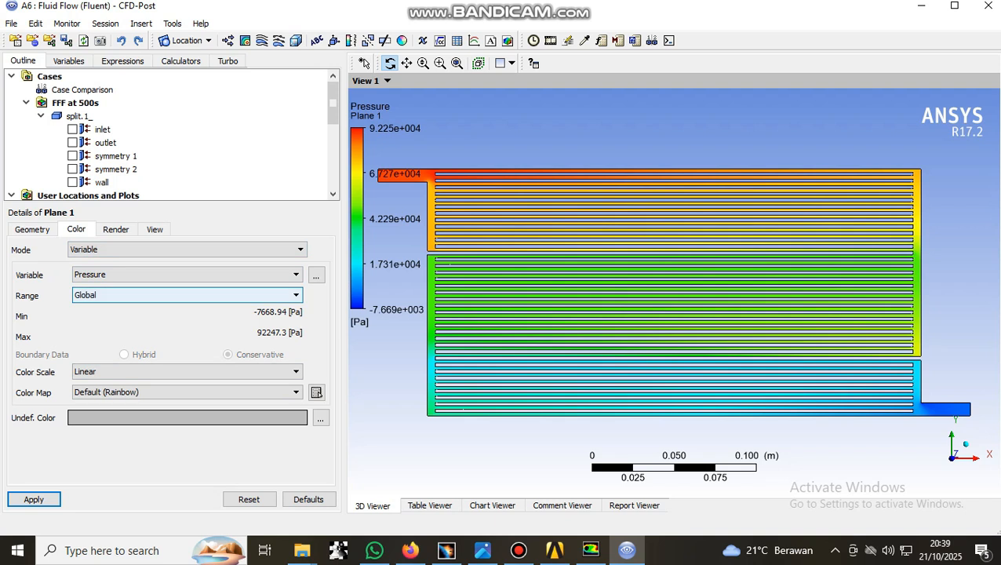
Try a user-specified pressure range with a maximum of 3 Pa on the plane, and restore the global range.
click(186, 295)
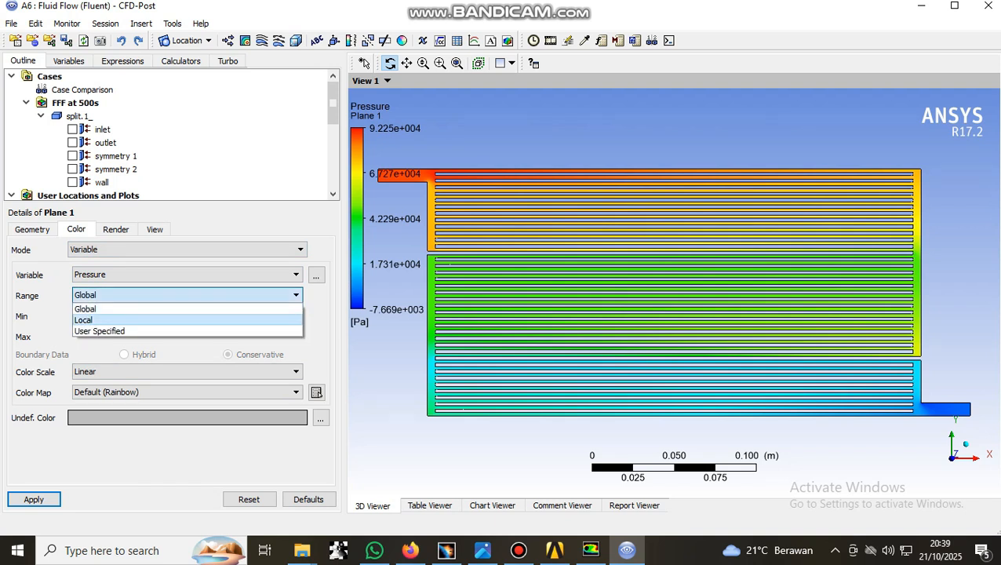
click(99, 331)
click(76, 337)
text(3)
key(Return)
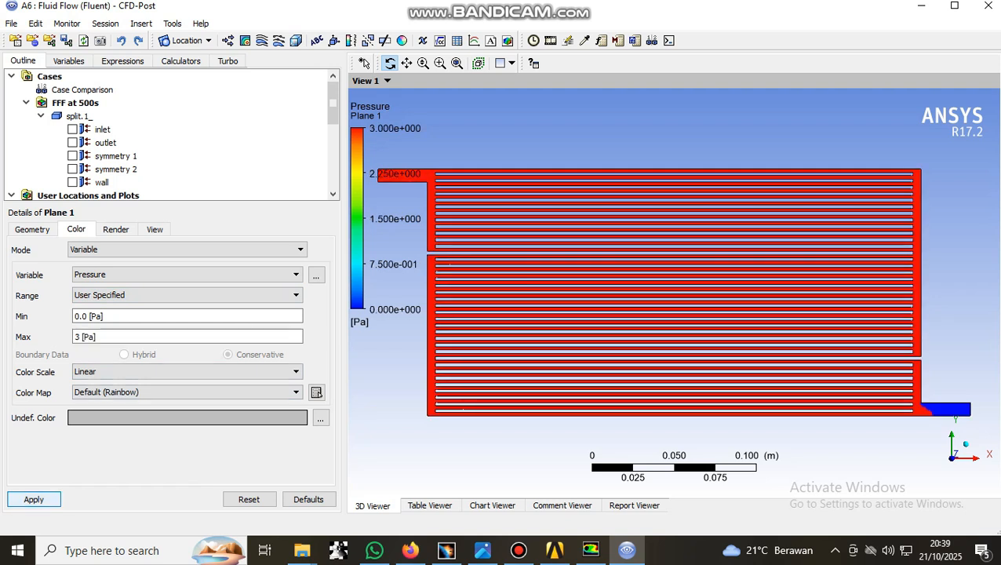
click(187, 295)
click(85, 309)
click(34, 499)
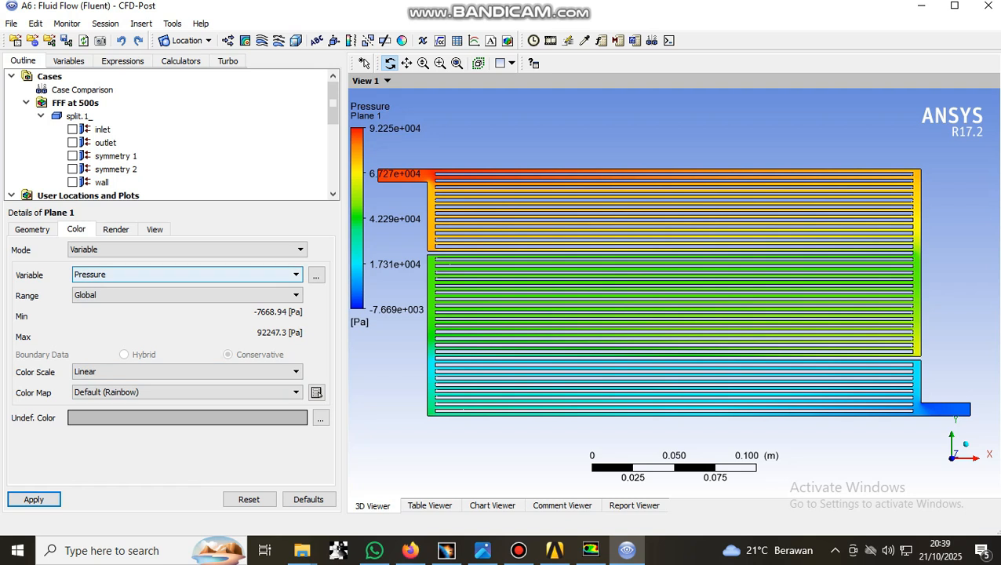
Change the plane's color variable to Velocity.
click(187, 274)
scroll(187, 373, down, 2)
scroll(142, 344, down, 2)
click(141, 344)
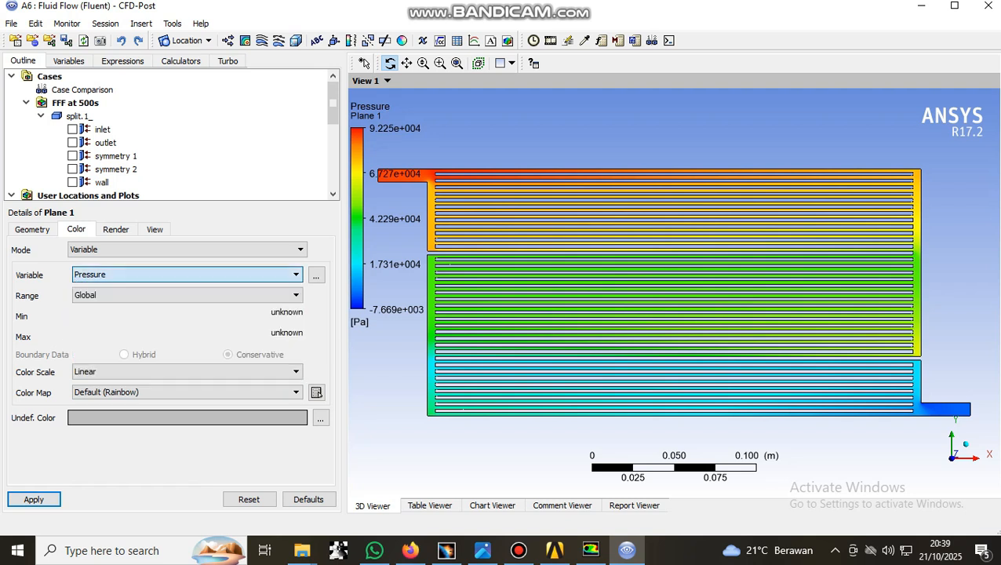
click(34, 499)
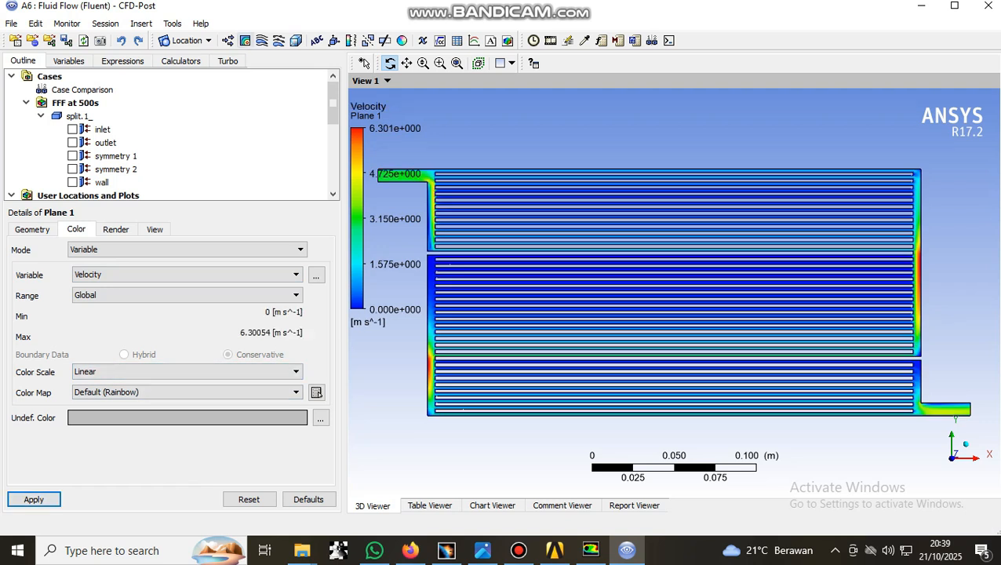
Insert a Pressure contour on Plane 1 with the global range and 110 contours.
click(245, 40)
click(278, 101)
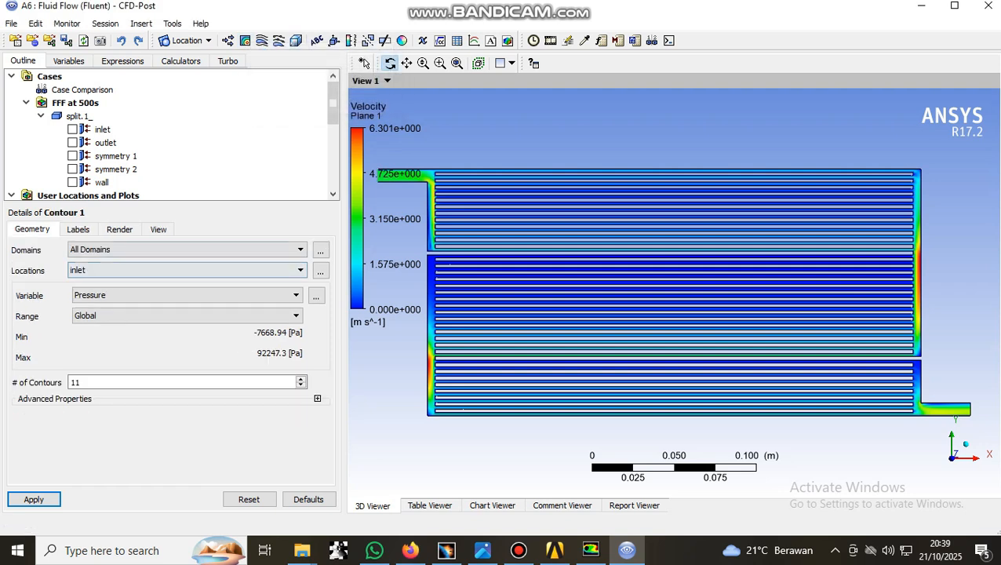
click(187, 269)
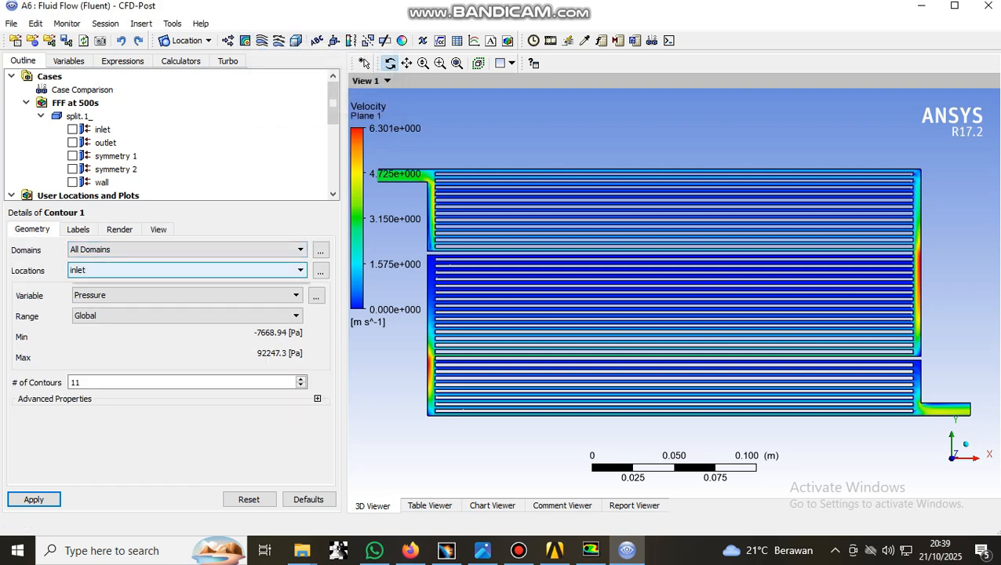
click(85, 332)
click(187, 296)
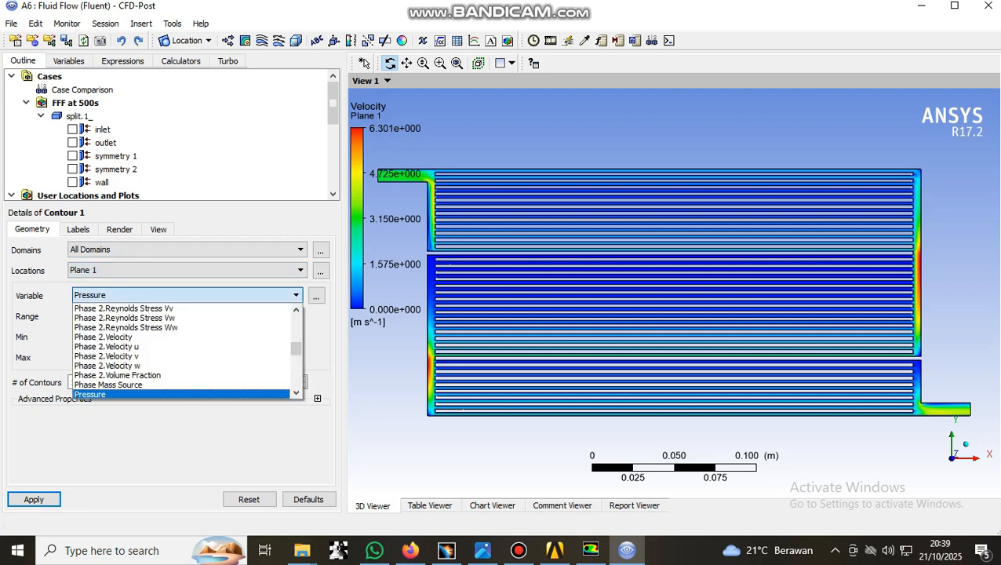
click(187, 295)
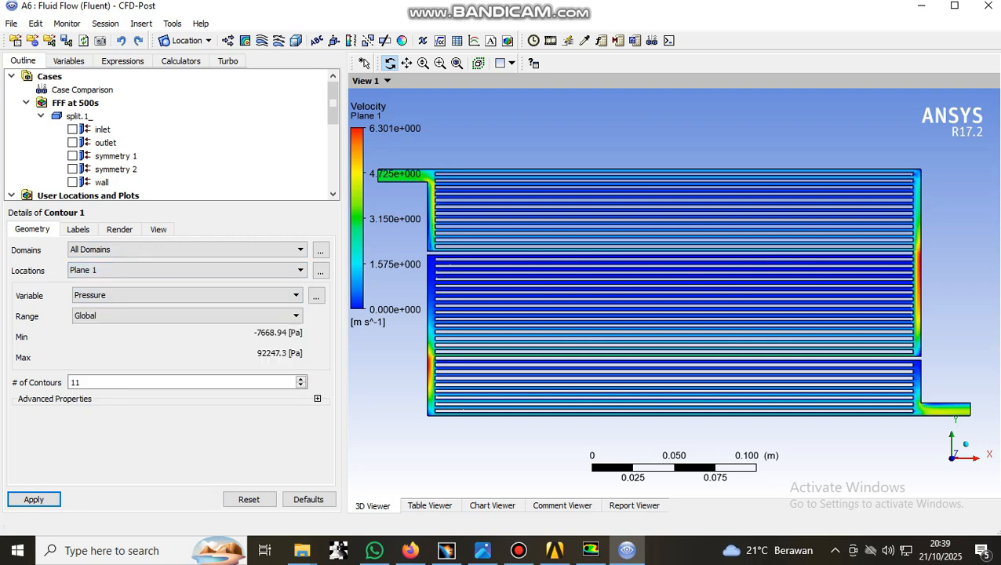
click(102, 382)
text(0)
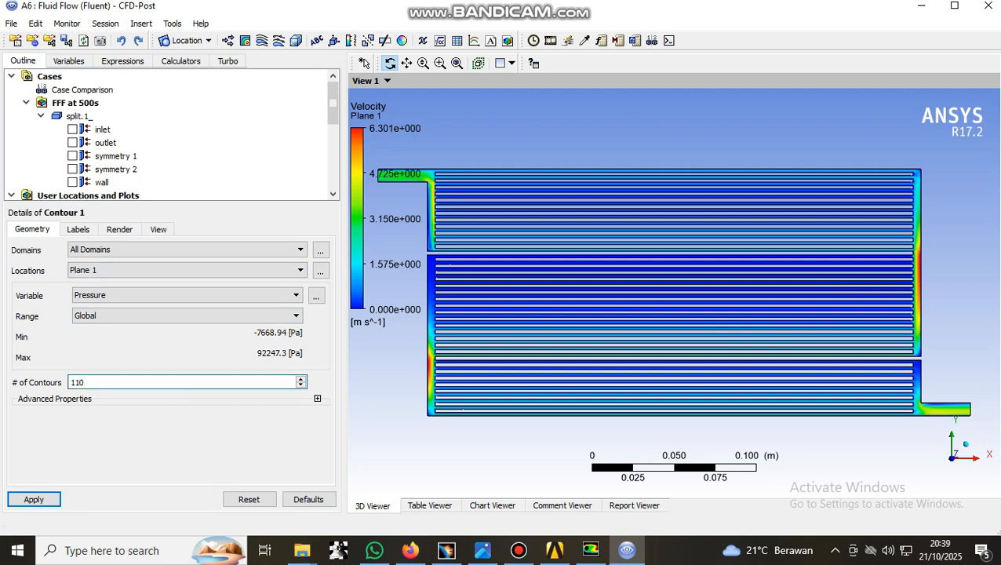
click(34, 499)
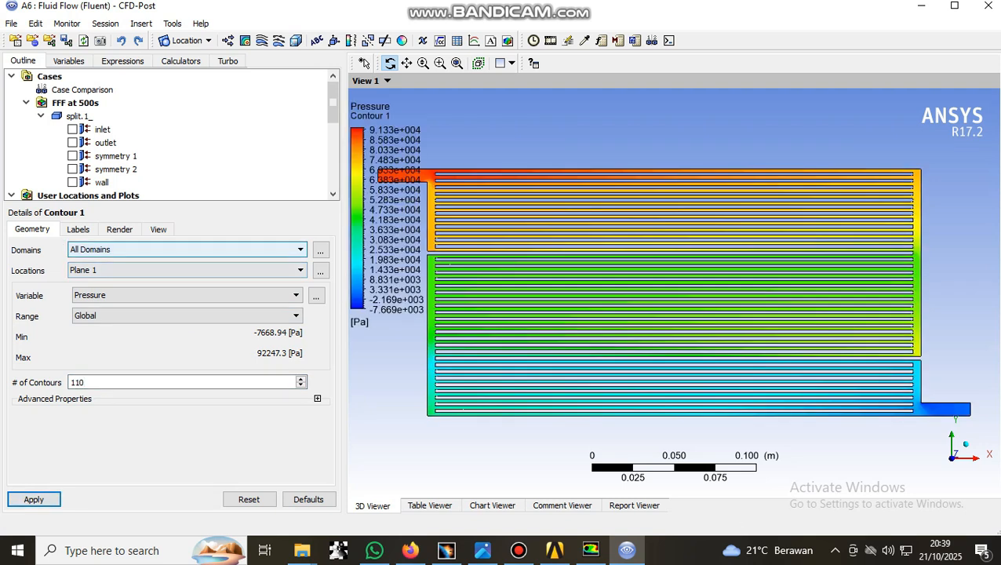
Change the contour's variable to Velocity and apply it.
click(187, 295)
scroll(180, 376, down, 2)
click(87, 394)
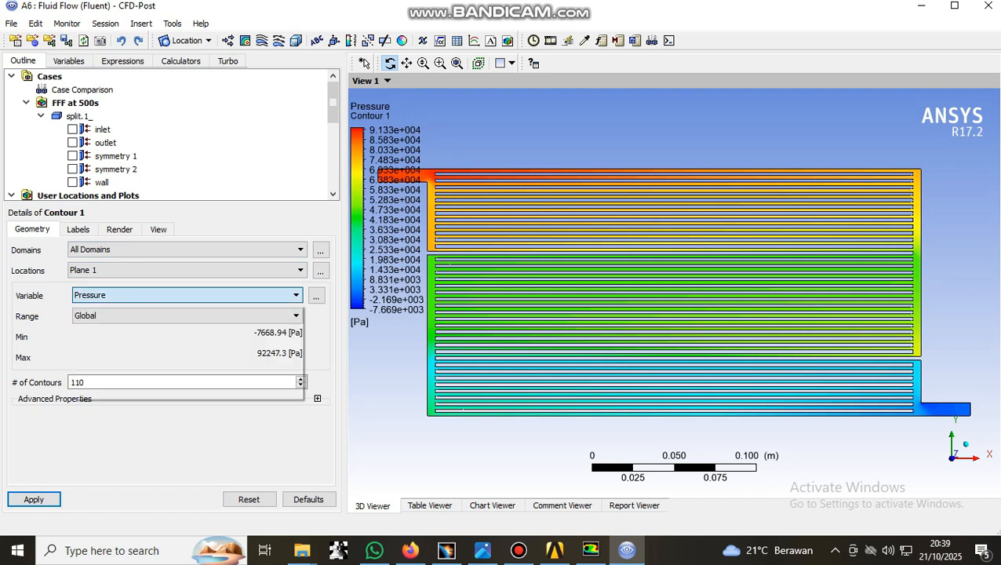
click(34, 499)
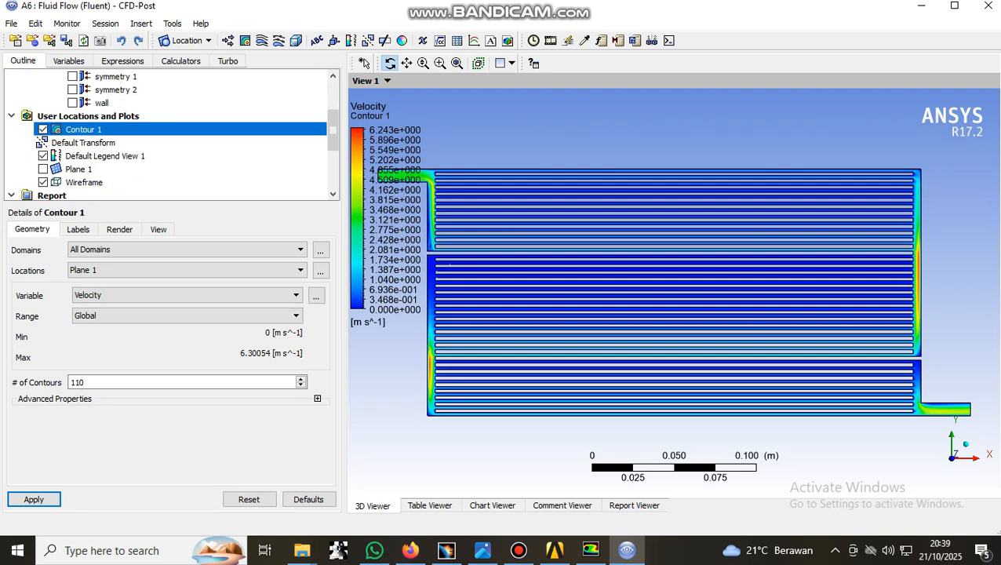
Compare the velocity plots by showing Plane 1 without Contour 1, and return to Contour 1 alone.
click(43, 169)
click(43, 129)
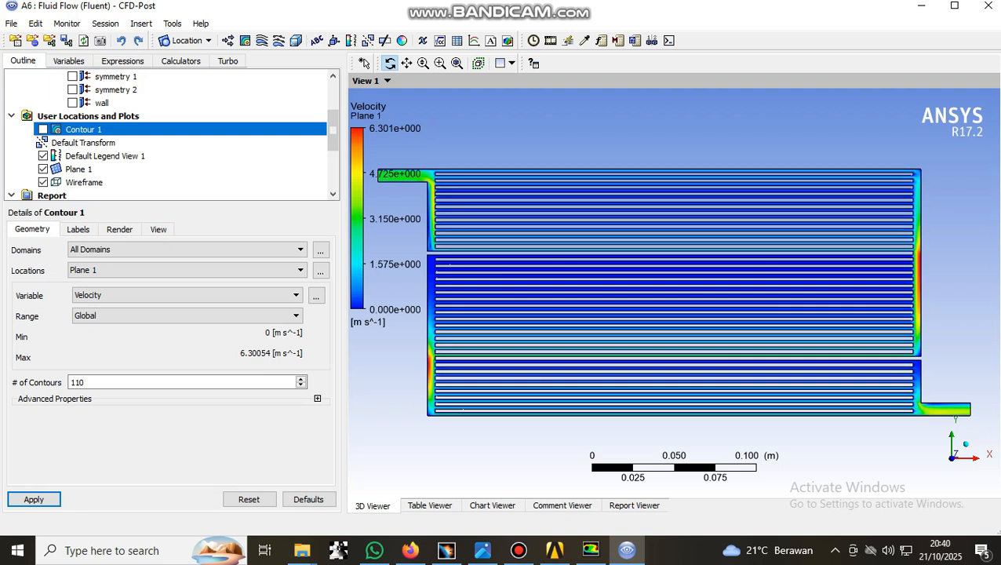
click(43, 129)
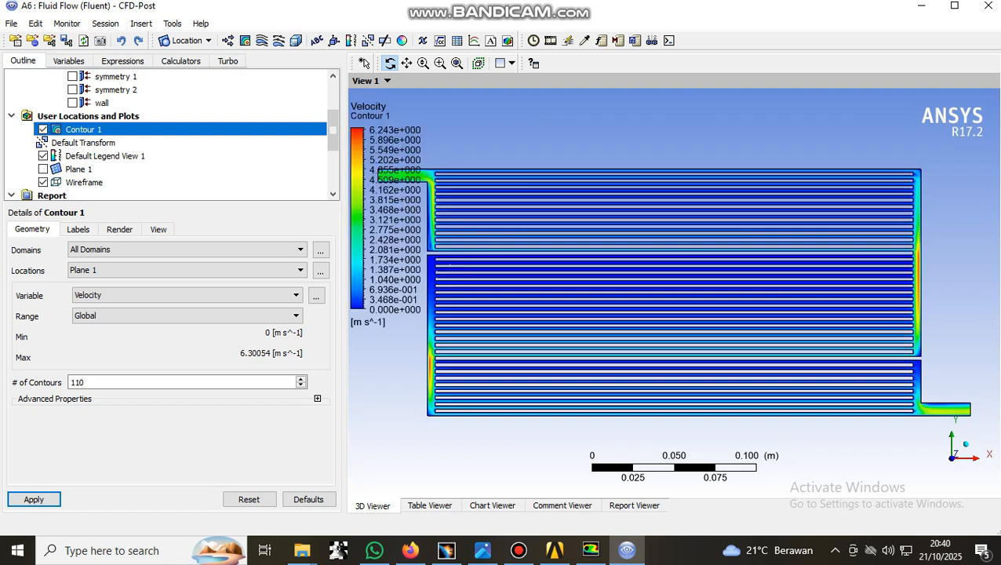
Insert a volume rendering of Velocity for all domains and set its color mode to Variable with Velocity.
click(296, 41)
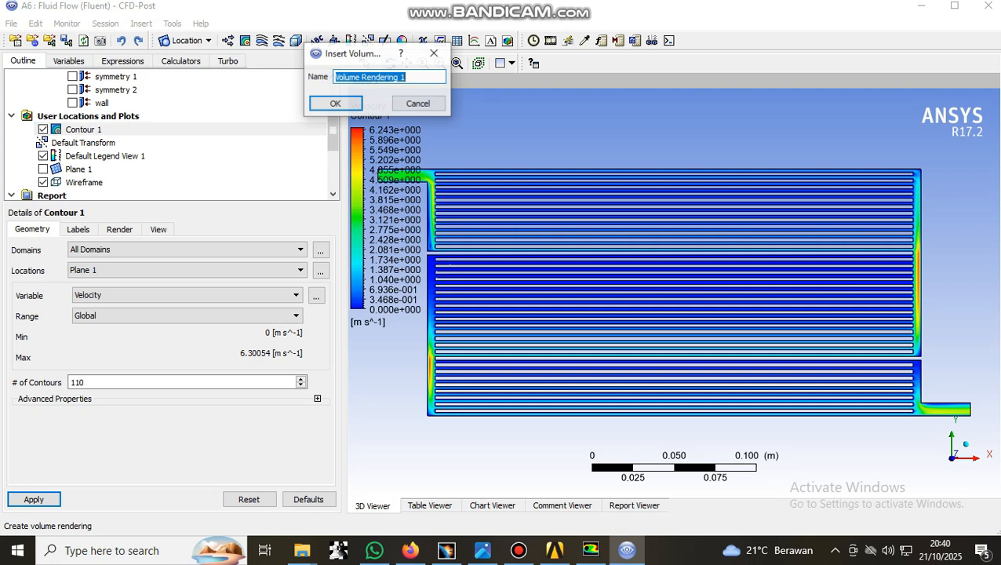
click(336, 104)
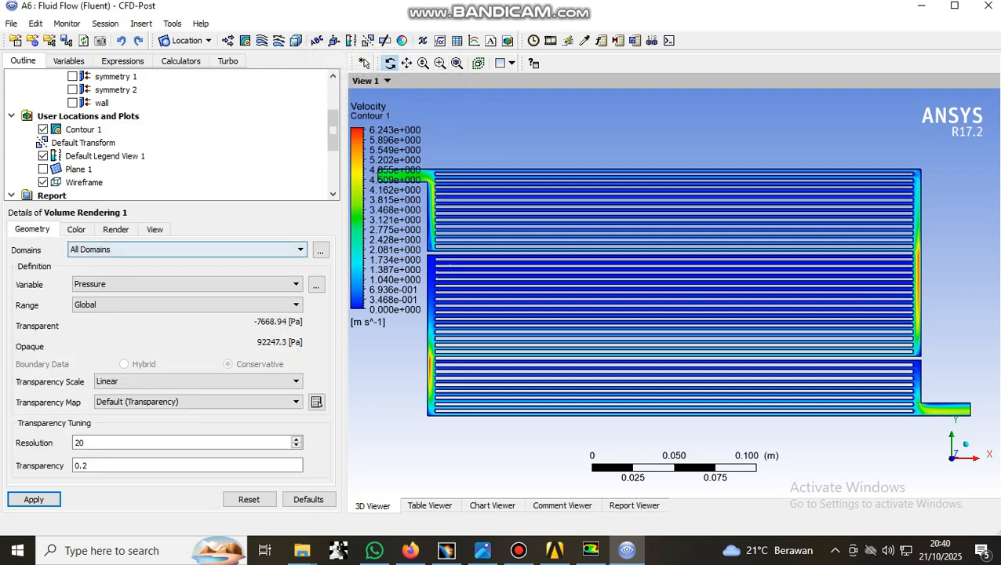
click(188, 284)
scroll(157, 346, down, 4)
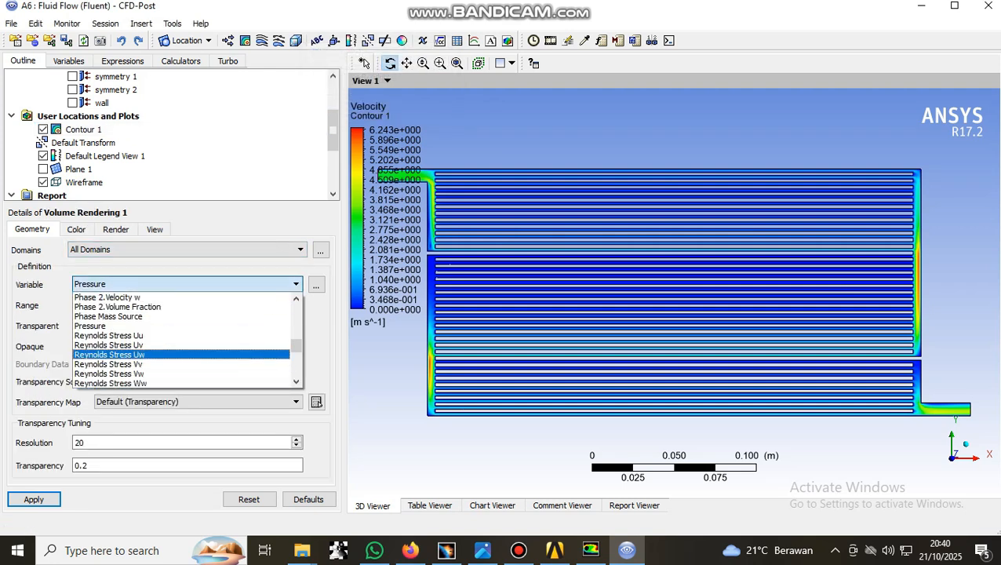
click(157, 355)
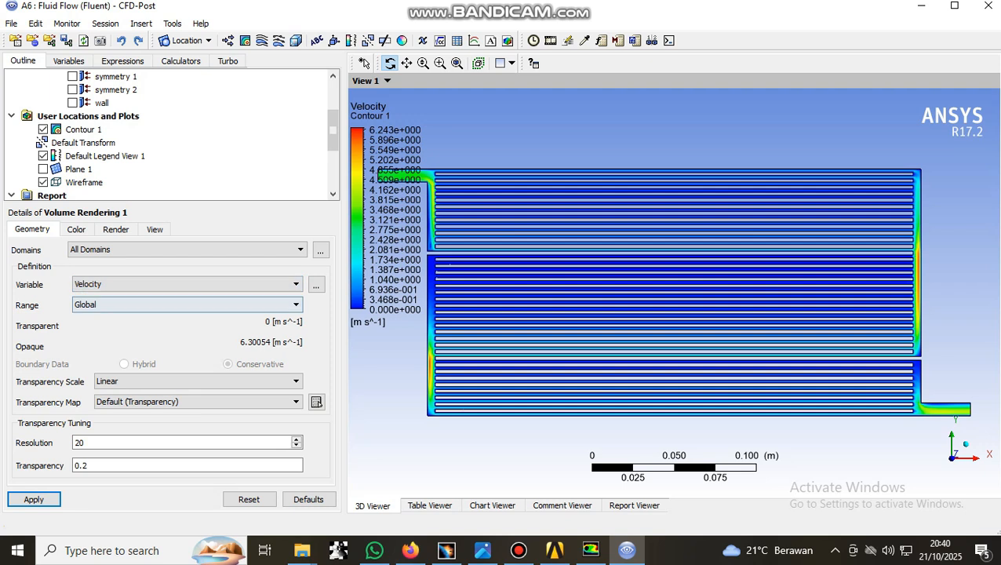
click(76, 229)
click(186, 250)
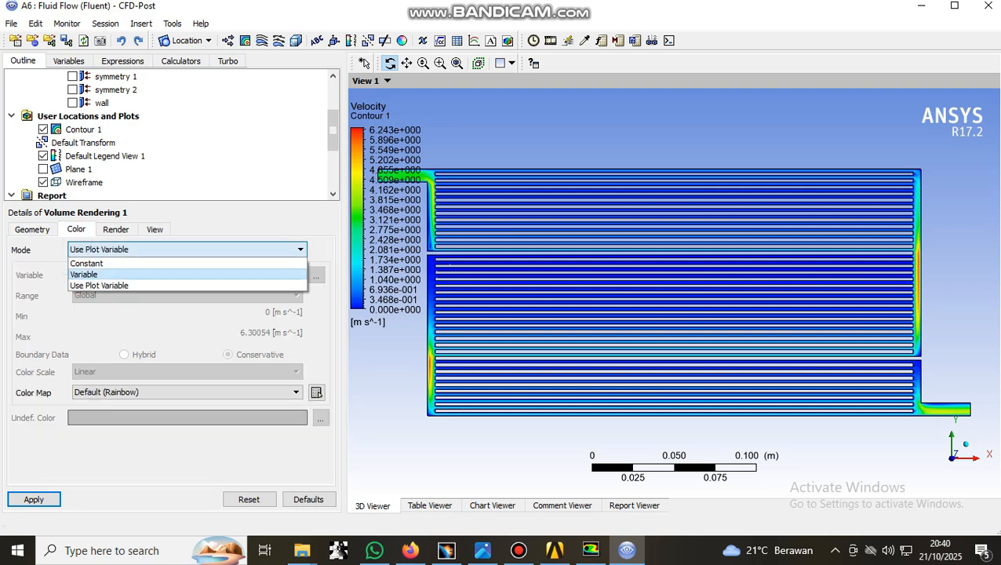
click(94, 272)
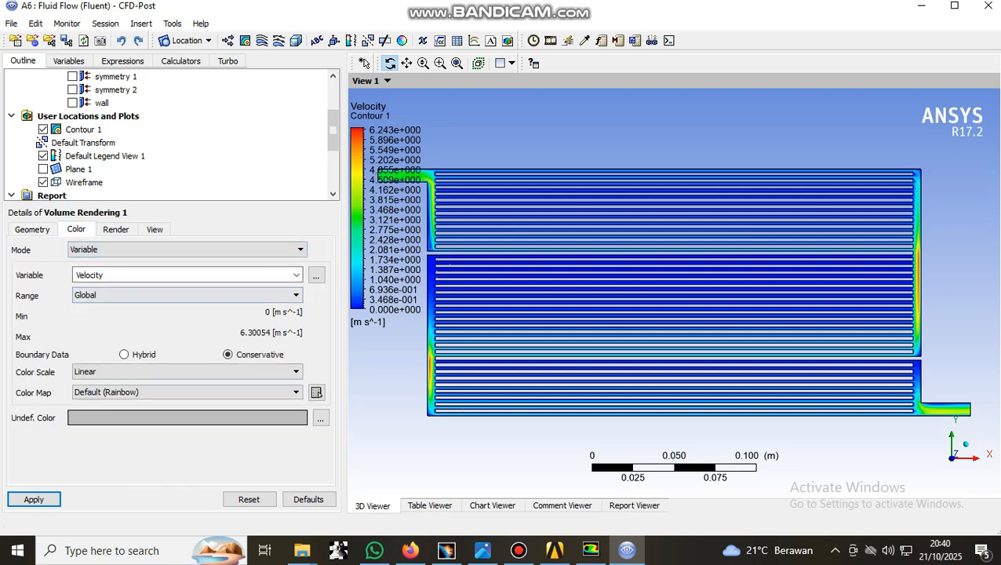
Set the volume rendering's resolution to 200 and transparency to 0.723, and apply the settings.
click(32, 229)
click(110, 443)
text(00)
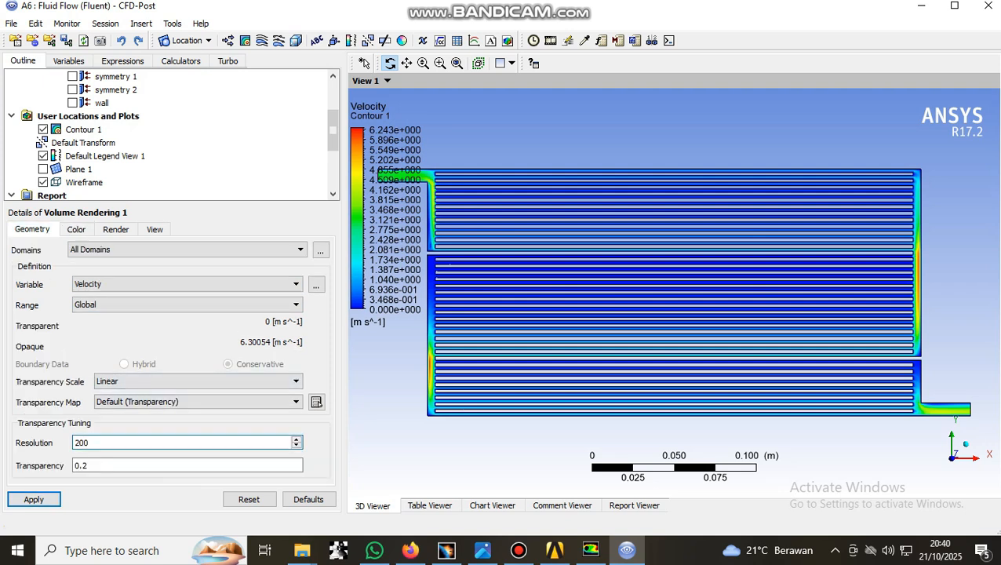
key(Tab)
drag(120, 474, 236, 473)
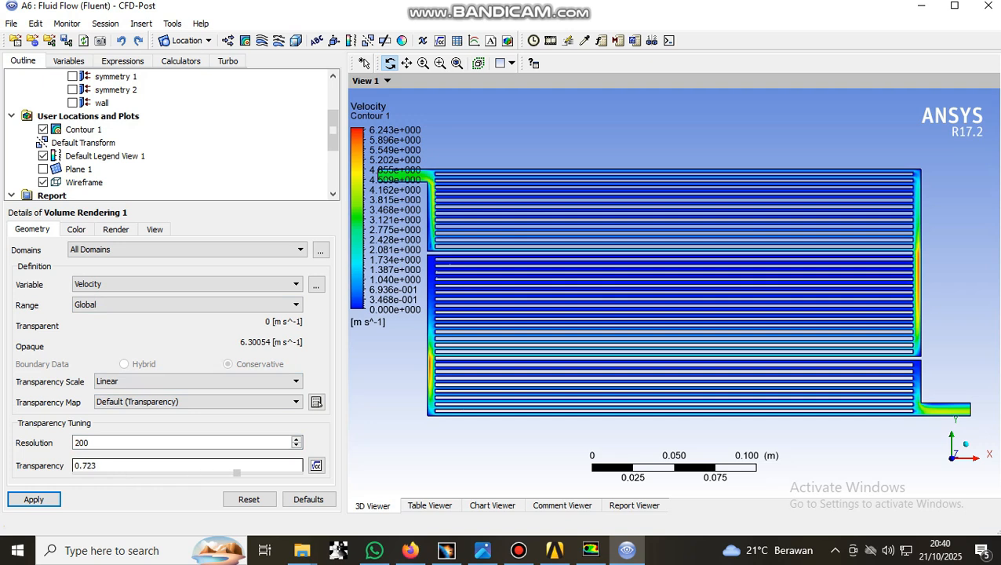
click(34, 500)
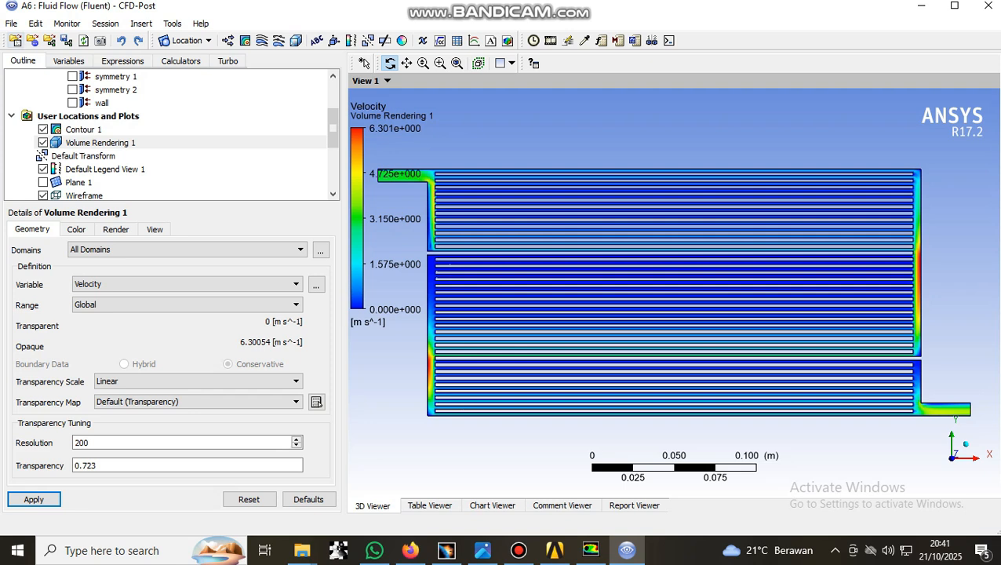
View the volume rendering without the contour, and hide it to display Contour 1 again.
click(43, 130)
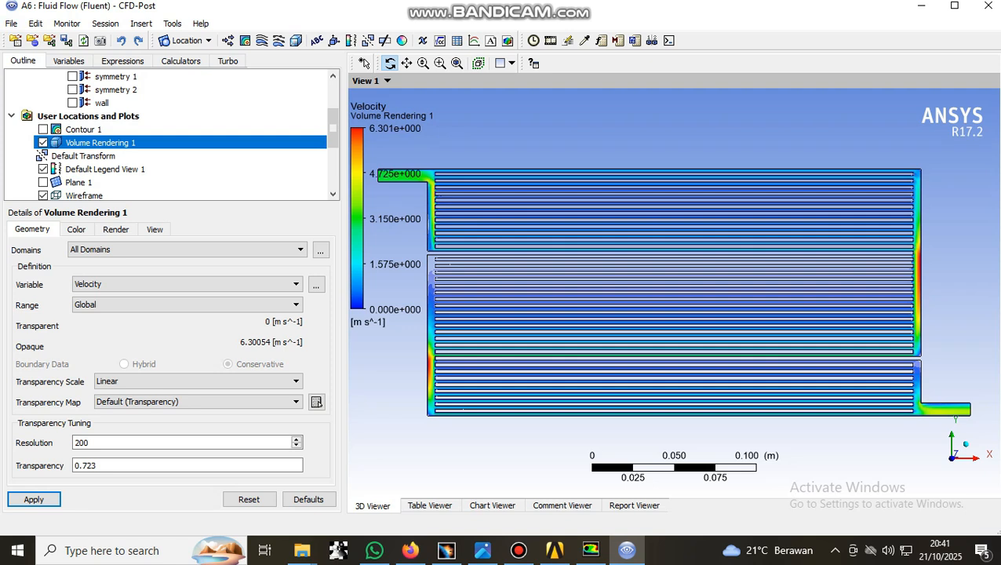
click(43, 143)
click(43, 129)
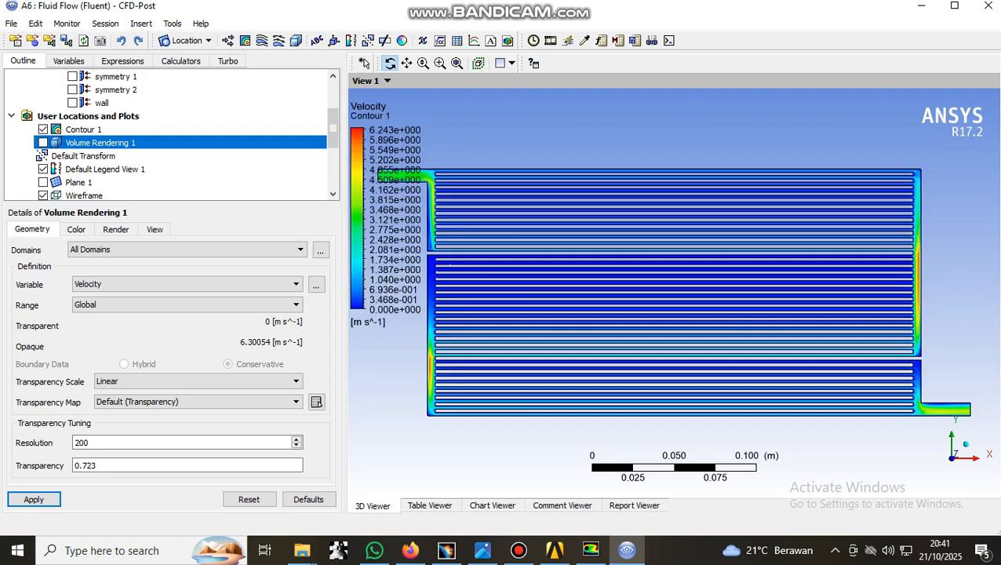